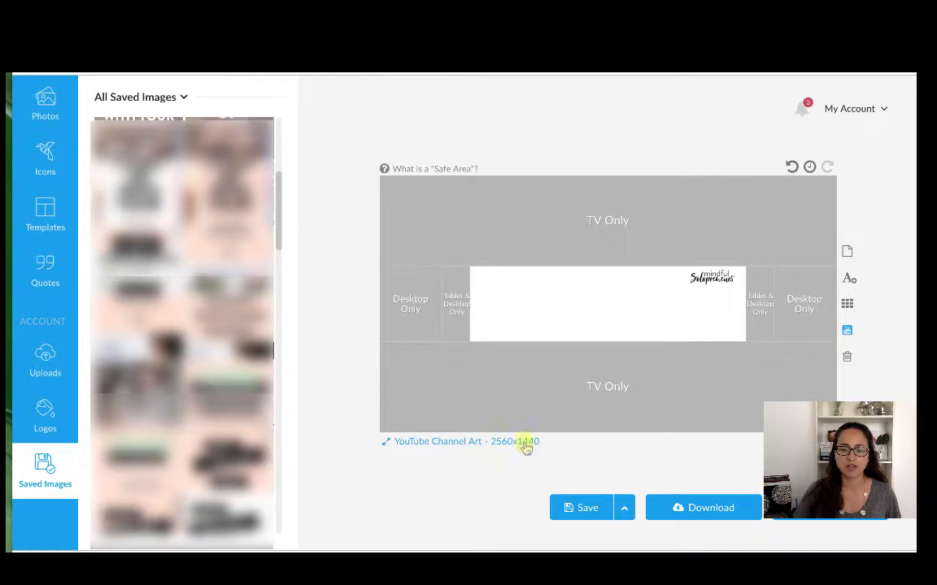
Review the preset canvas sizes for headers, ads and posts, leaving the YouTube Channel Art size in place.
{"action": "left_click", "coordinate": [403, 445]}
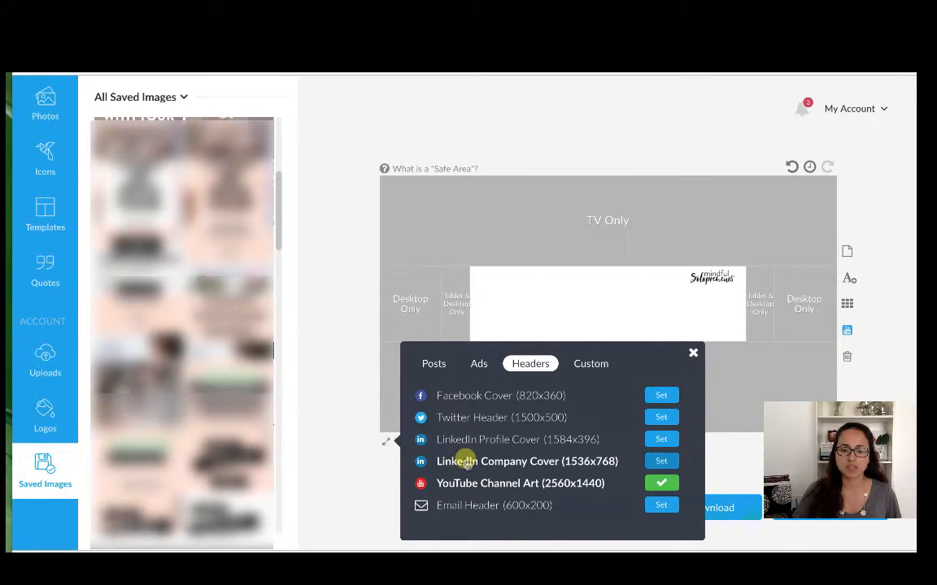
{"action": "left_click", "coordinate": [477, 366]}
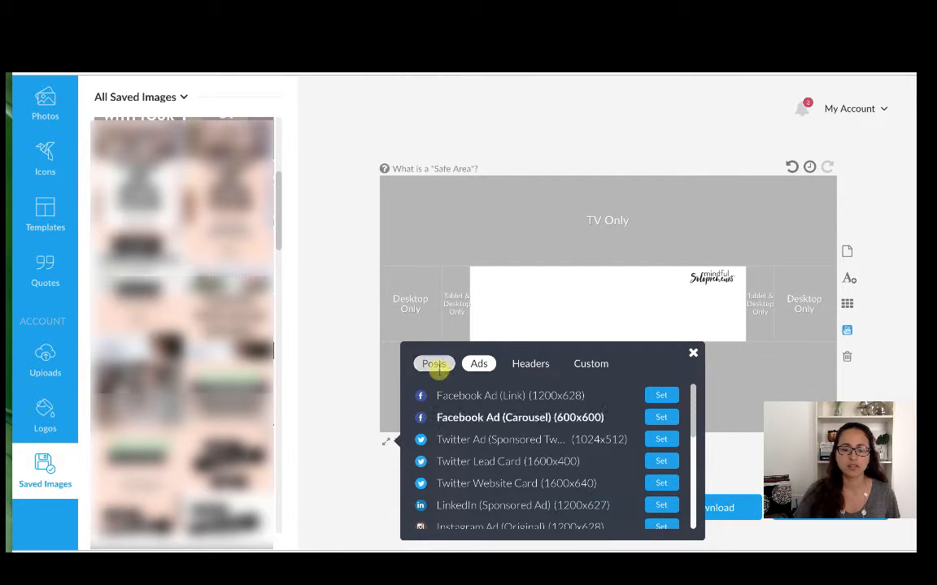
{"action": "scroll", "coordinate": [548, 496], "scroll_direction": "down", "scroll_amount": 3}
{"action": "scroll", "coordinate": [547, 497], "scroll_direction": "up", "scroll_amount": 3}
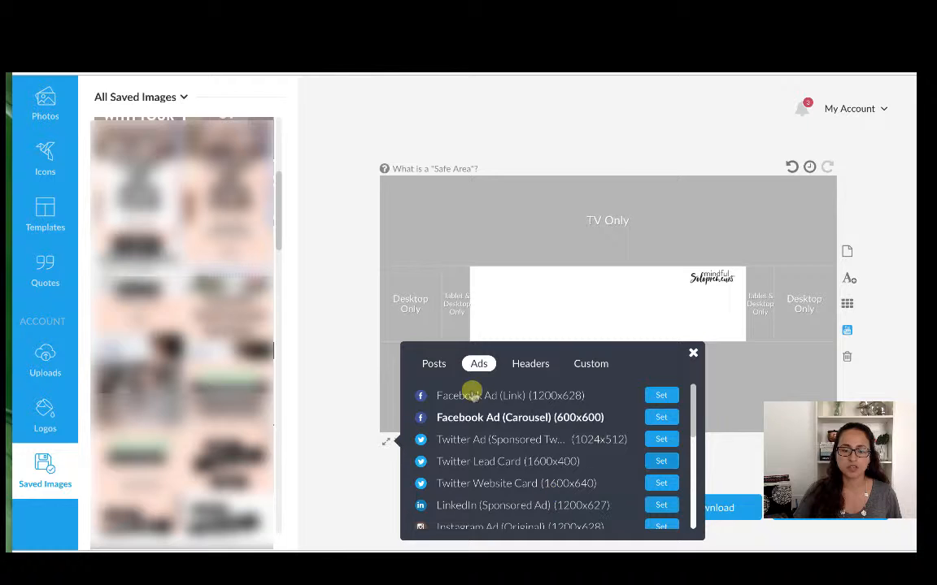
{"action": "left_click", "coordinate": [433, 364]}
{"action": "scroll", "coordinate": [526, 509], "scroll_direction": "down", "scroll_amount": 3}
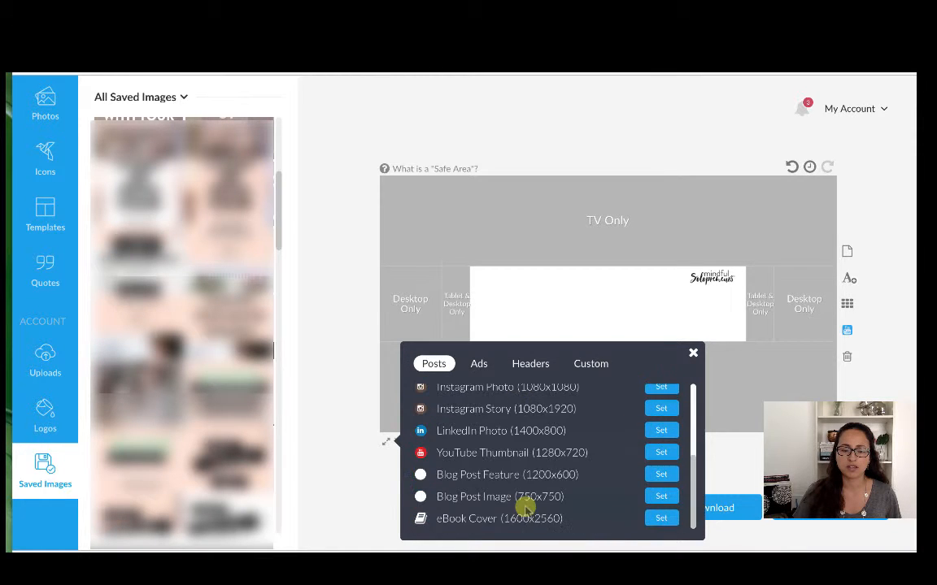
{"action": "scroll", "coordinate": [517, 443], "scroll_direction": "up", "scroll_amount": 3}
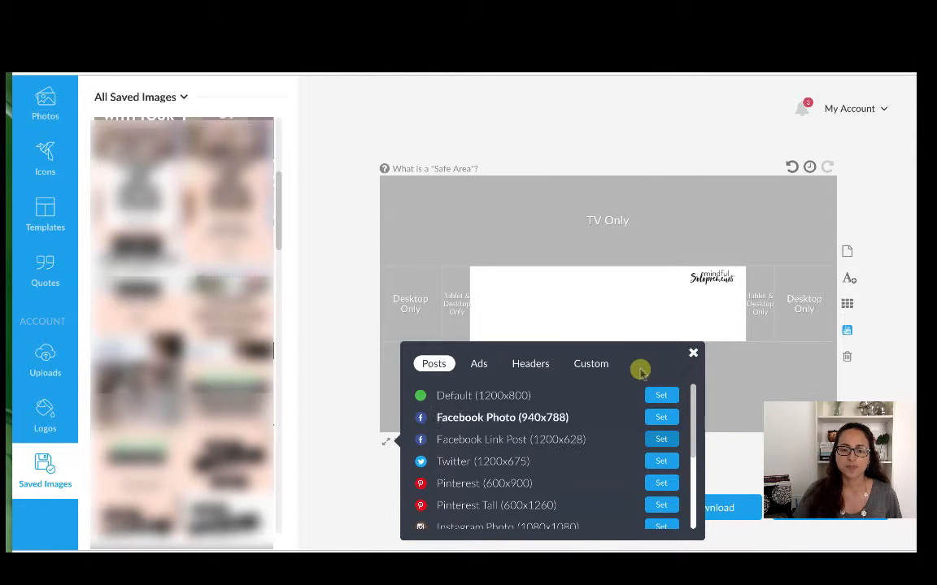
{"action": "left_click", "coordinate": [691, 355]}
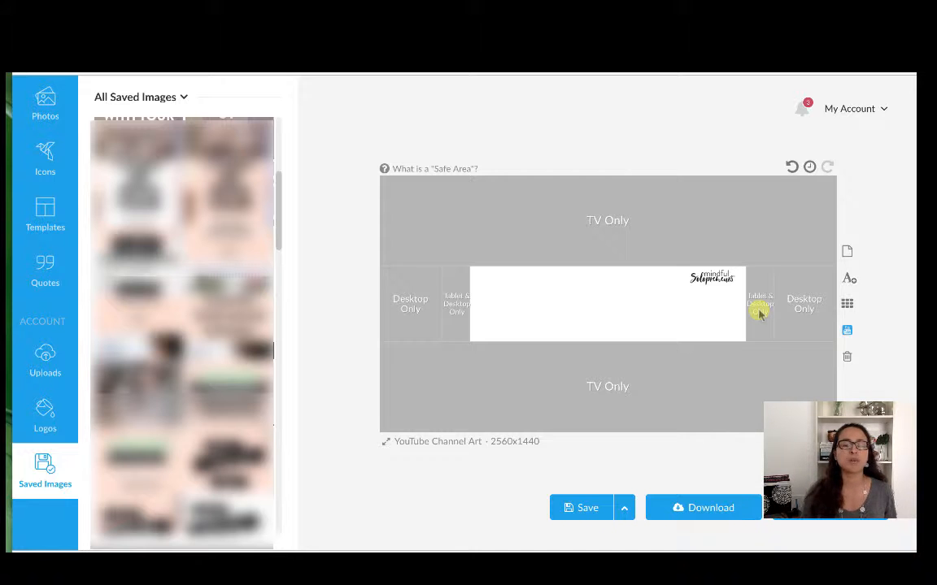
Look through the Mindful Solopreneurs website's home page to examine its brand colors and styling.
{"action": "left_click", "coordinate": [550, 296]}
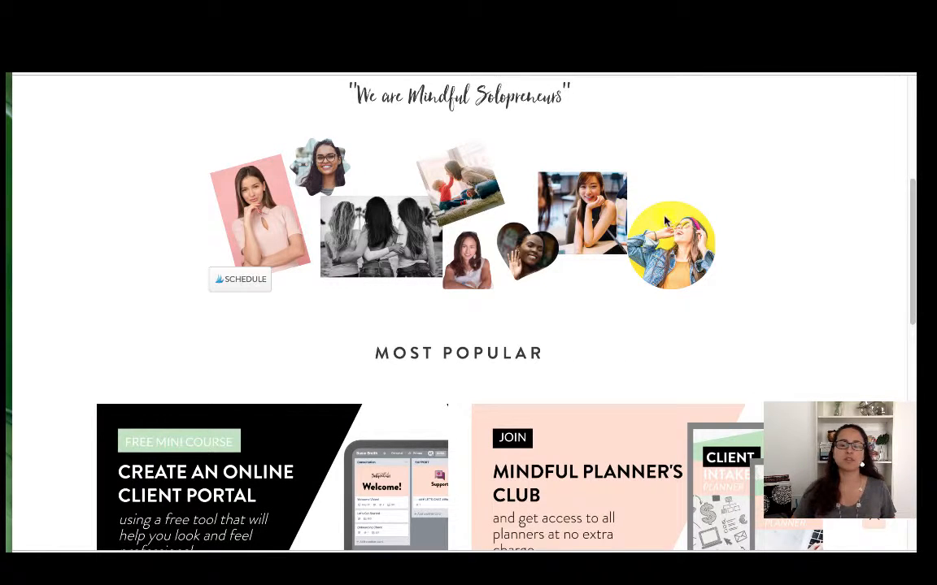
{"action": "scroll", "coordinate": [671, 233], "scroll_direction": "up", "scroll_amount": 4}
{"action": "scroll", "coordinate": [684, 261], "scroll_direction": "down", "scroll_amount": 7}
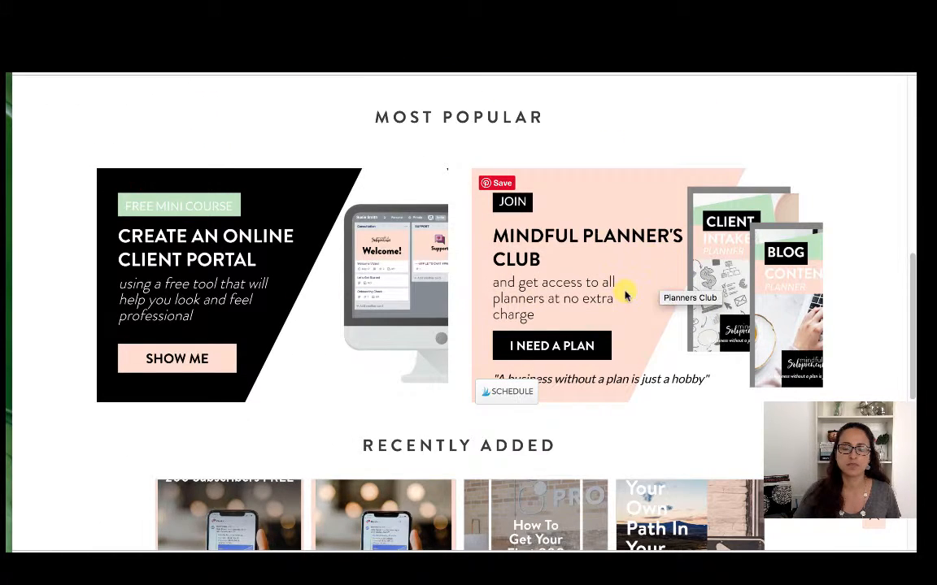
{"action": "scroll", "coordinate": [630, 296], "scroll_direction": "down", "scroll_amount": 2}
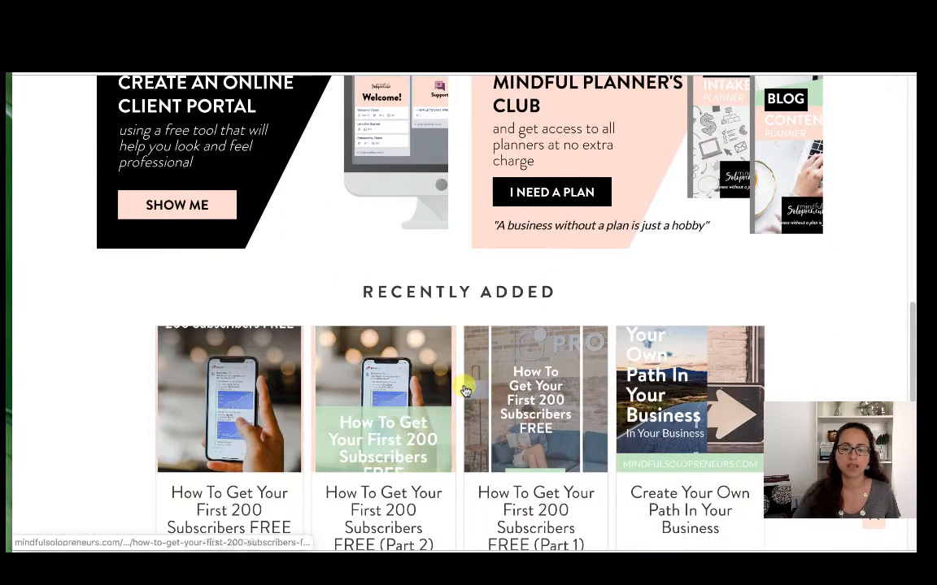
{"action": "scroll", "coordinate": [476, 382], "scroll_direction": "down", "scroll_amount": 3}
Set the banner's background color to the light peach swatch, #ffdecf.
{"action": "left_click", "coordinate": [484, 358]}
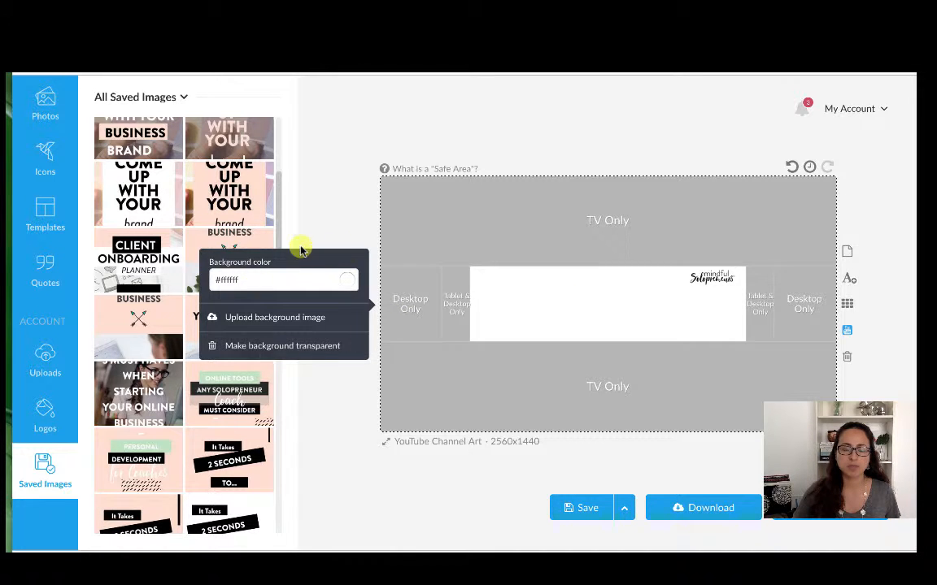
{"action": "left_click", "coordinate": [251, 280]}
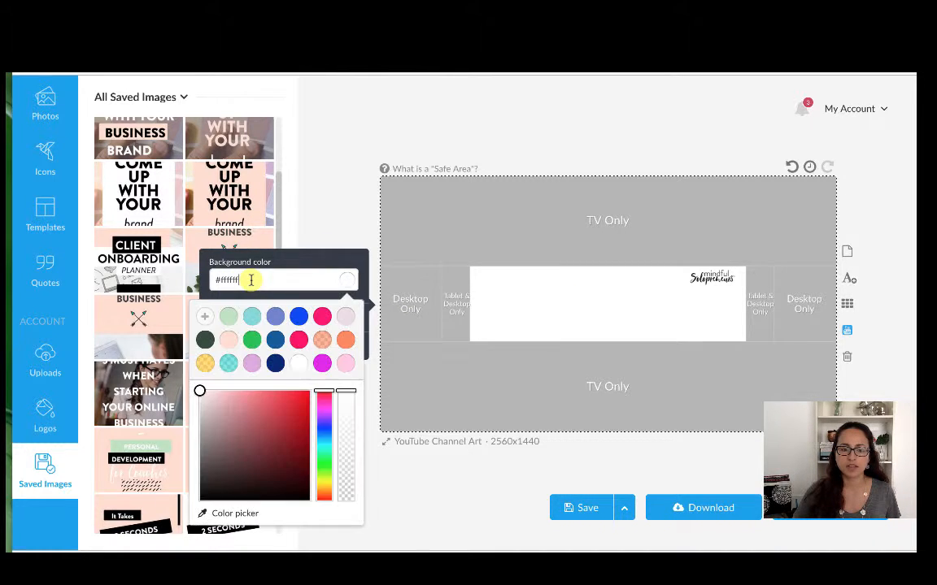
{"action": "left_click", "coordinate": [230, 346]}
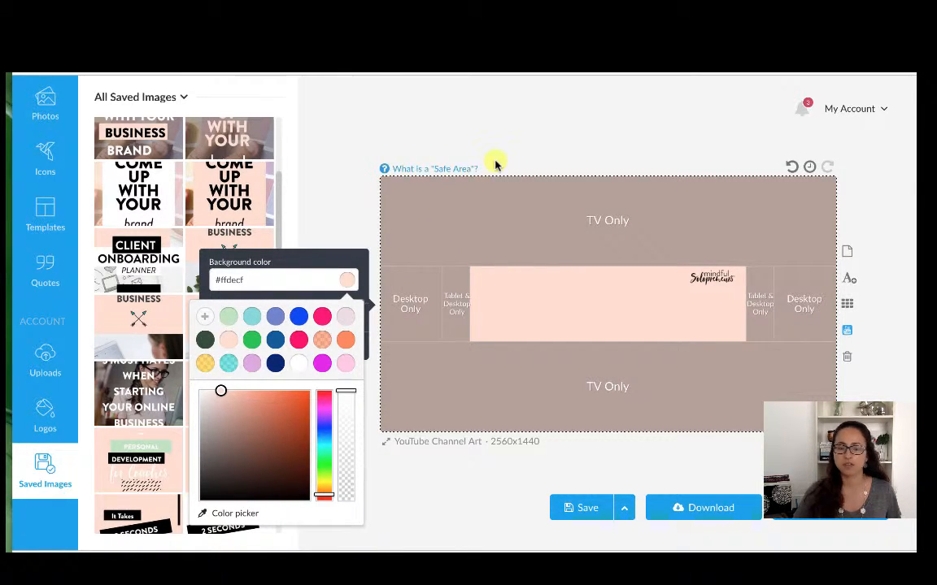
{"action": "left_click", "coordinate": [633, 145]}
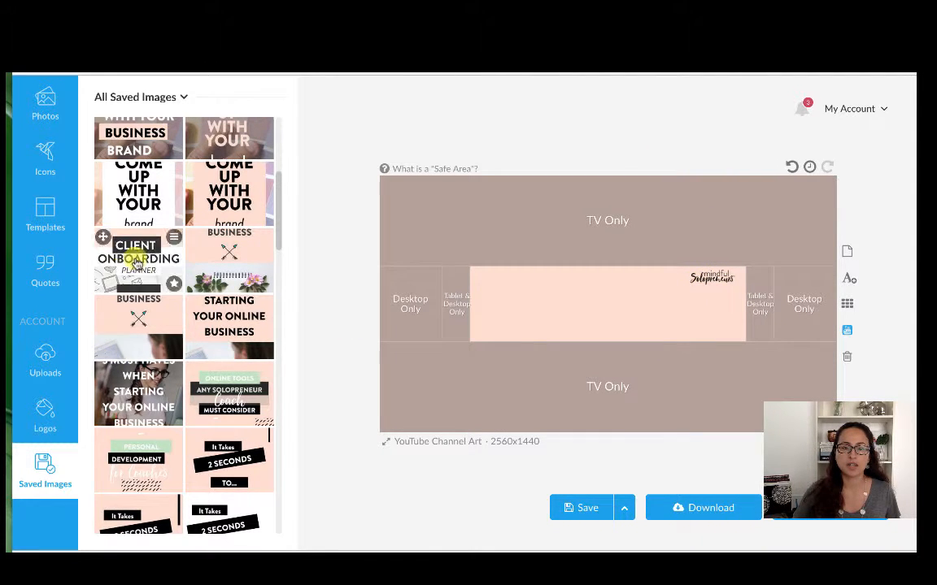
Examine the uploaded logos and the editing options of the Mindful Solopreneurs logo placed on the banner.
{"action": "left_click", "coordinate": [46, 413]}
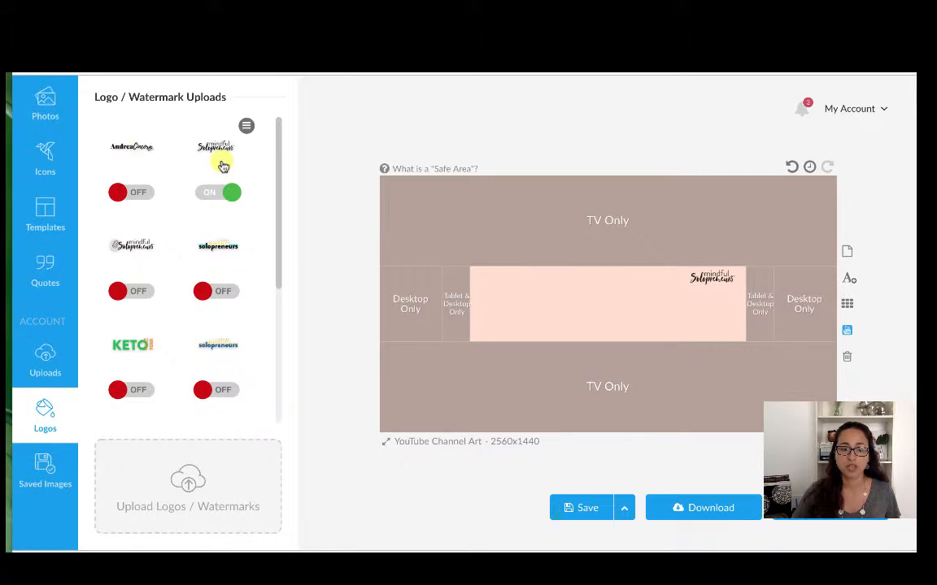
{"action": "mouse_move", "coordinate": [140, 342]}
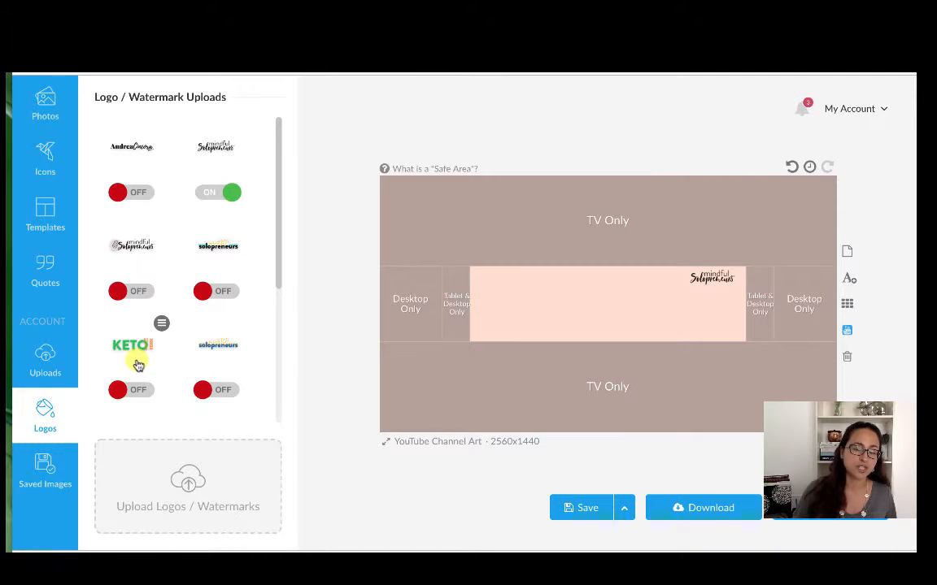
{"action": "mouse_move", "coordinate": [193, 146]}
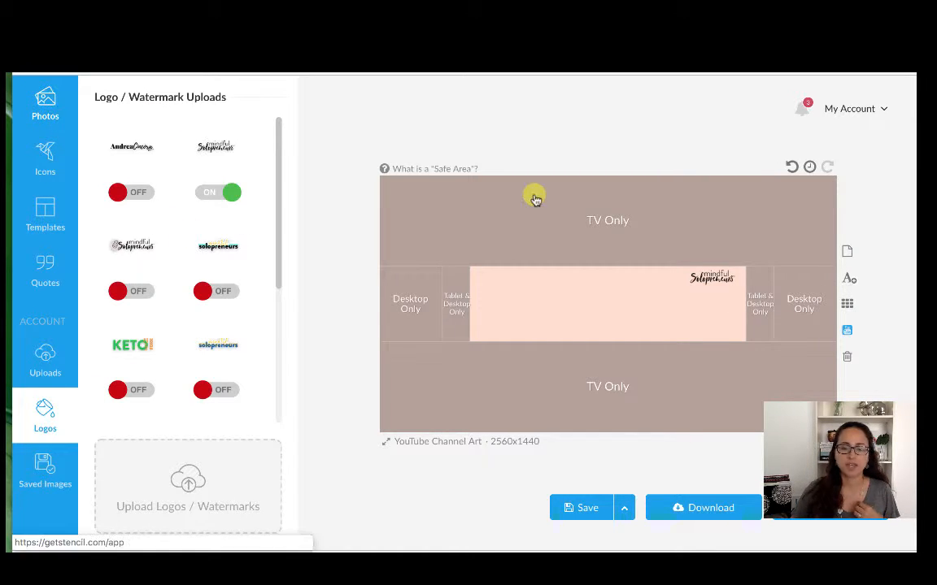
{"action": "left_click", "coordinate": [649, 273]}
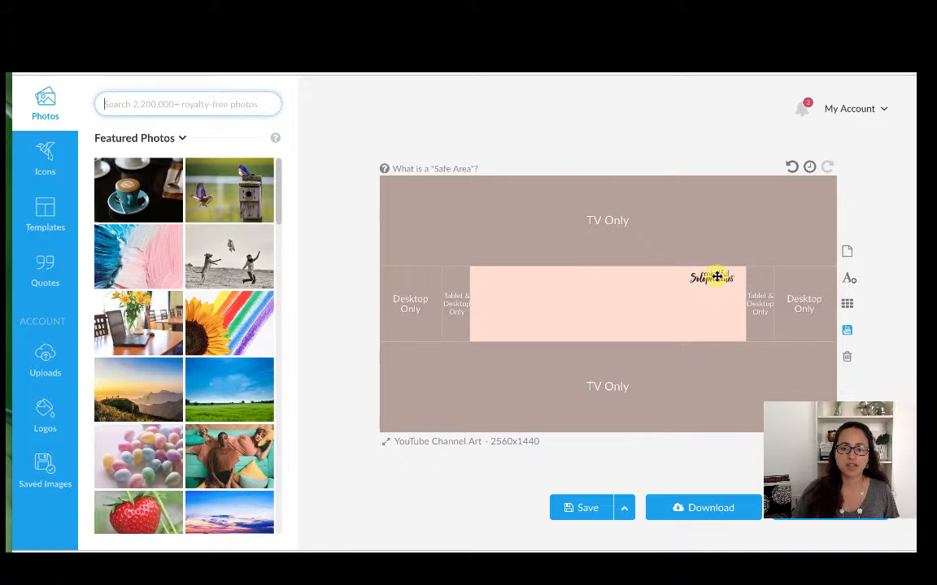
{"action": "left_click", "coordinate": [715, 277]}
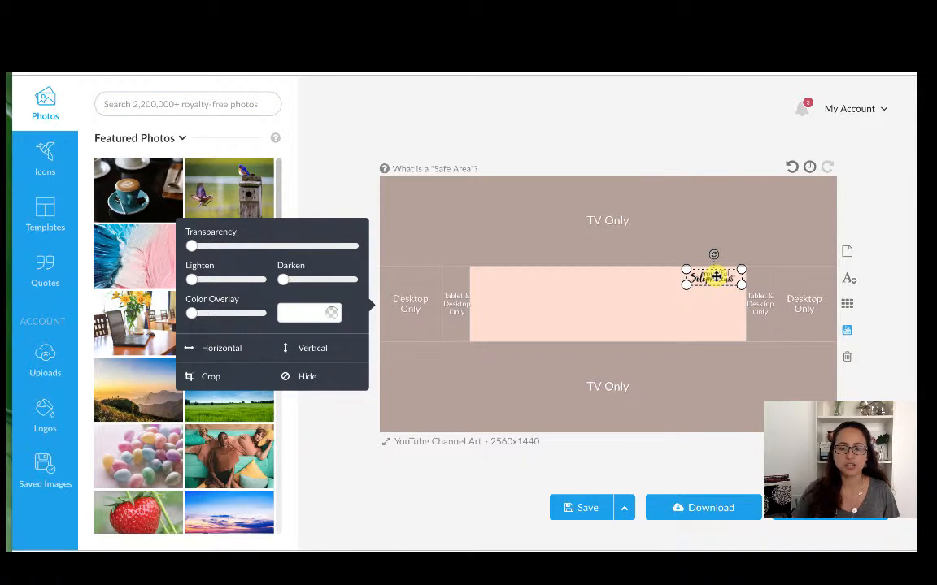
{"action": "left_click", "coordinate": [640, 296]}
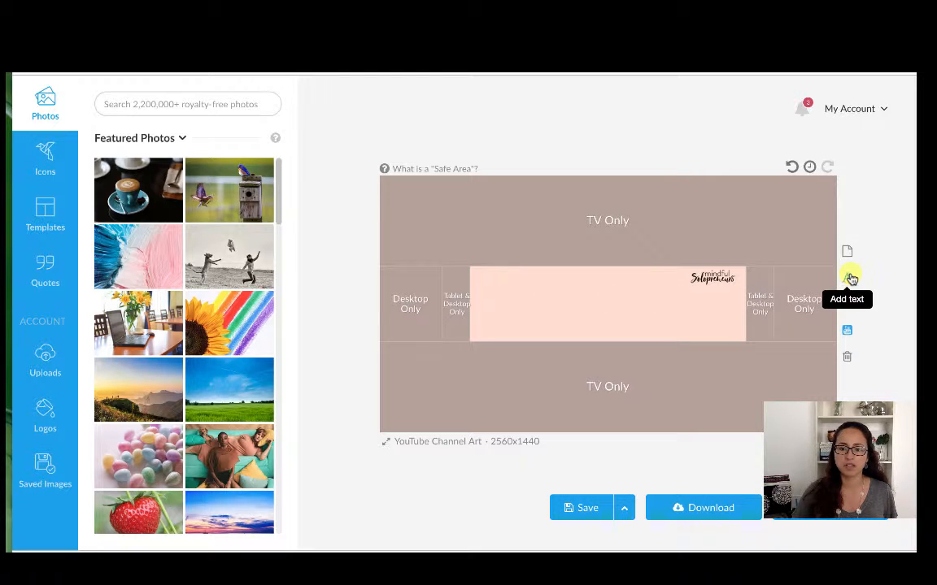
Add the text "tool + tutorials to help you run your business like a pro" and shrink it to fit the safe area.
{"action": "left_click", "coordinate": [849, 278]}
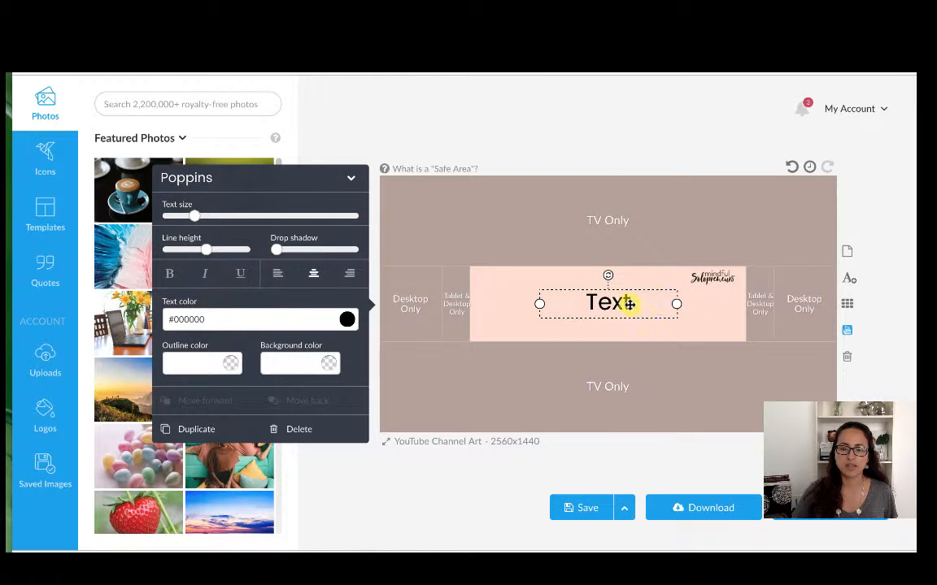
{"action": "left_click_drag", "start_coordinate": [626, 304], "coordinate": [624, 300]}
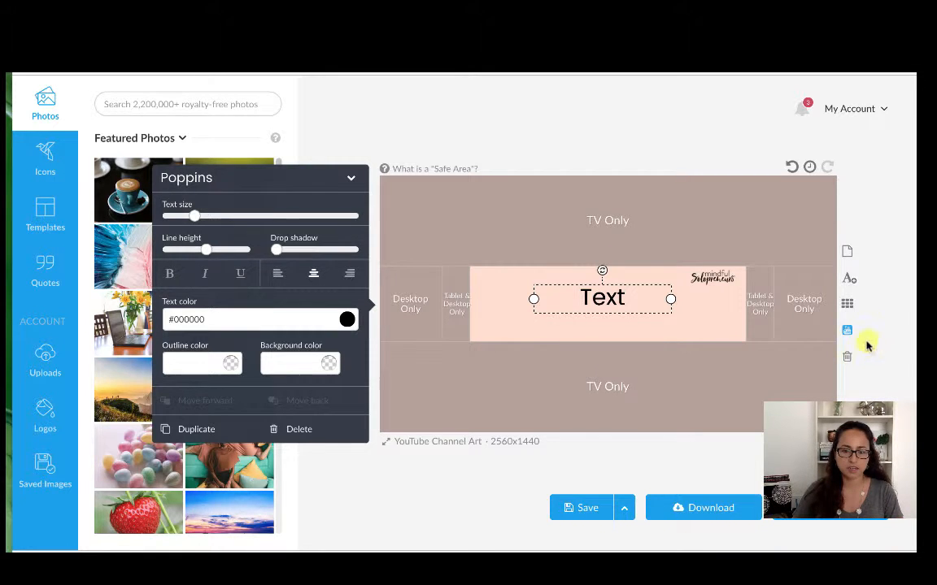
{"action": "double_click", "coordinate": [587, 298]}
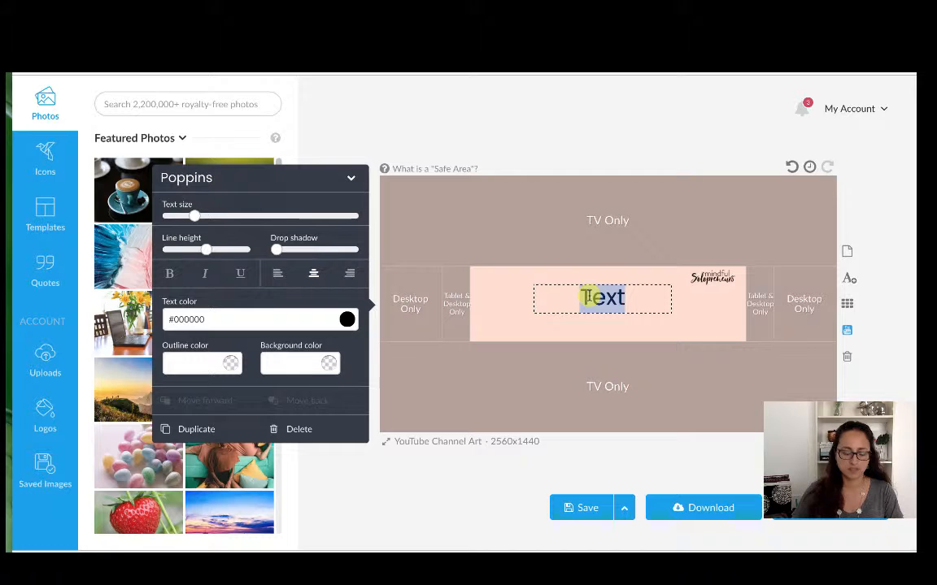
{"action": "type", "text": "tool + tutorials to help you run your business like a pro"}
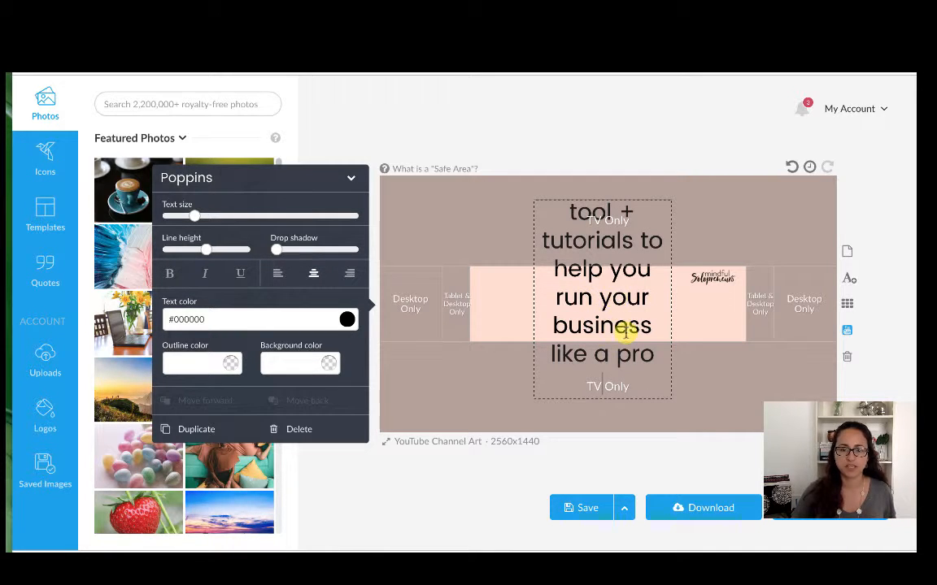
{"action": "key", "text": "ctrl+a"}
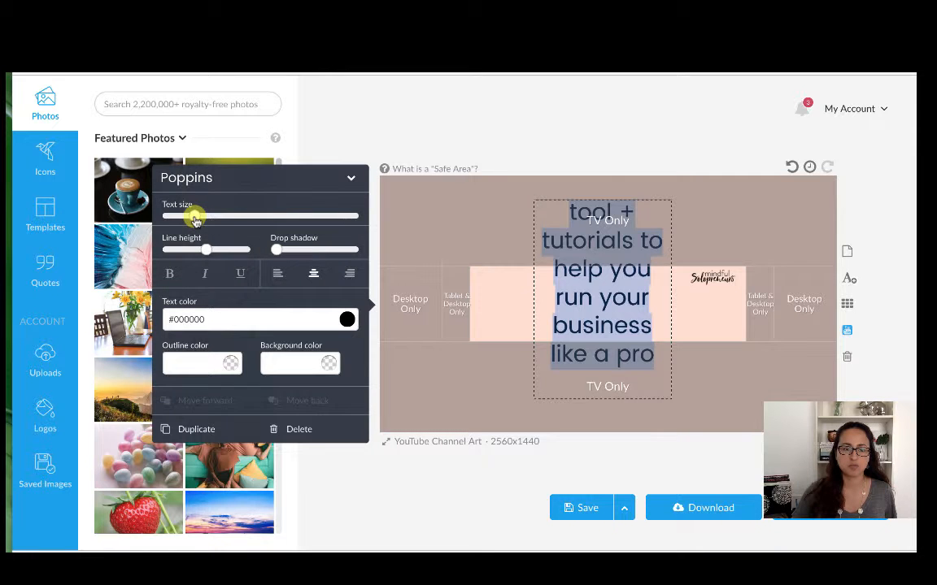
{"action": "left_click_drag", "start_coordinate": [194, 218], "coordinate": [173, 218]}
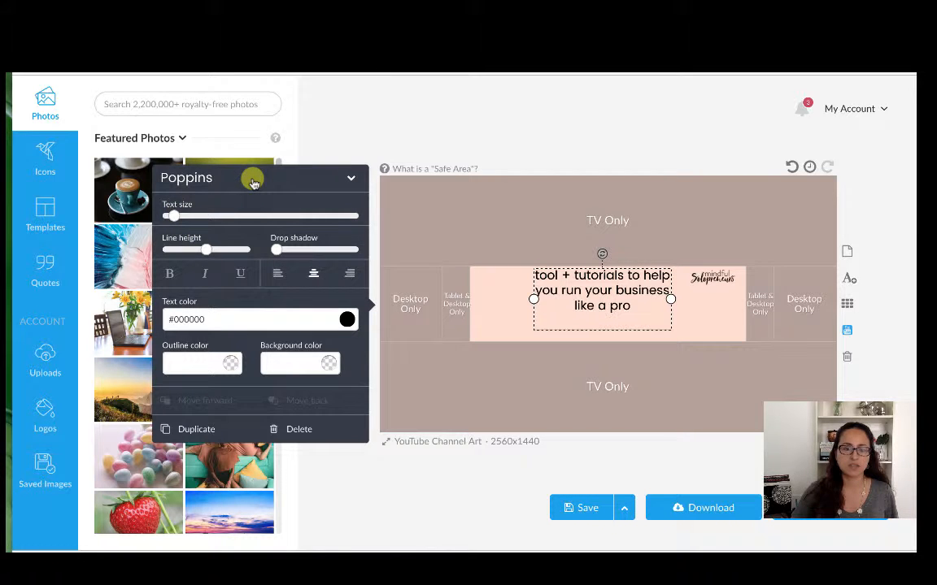
Change the tagline's font to the uploaded Brandon Grotesque Black.
{"action": "left_click", "coordinate": [253, 182]}
{"action": "left_click", "coordinate": [239, 205]}
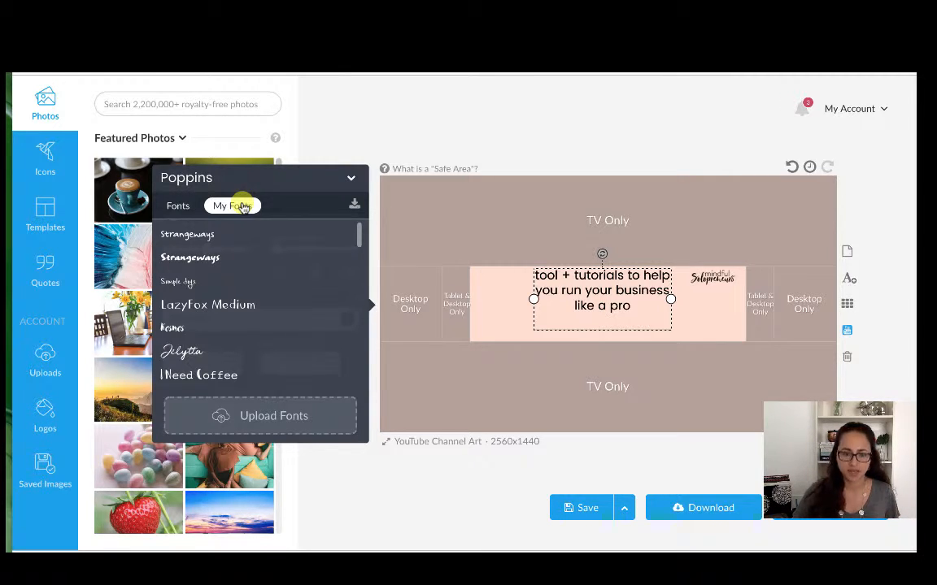
{"action": "left_click", "coordinate": [255, 255]}
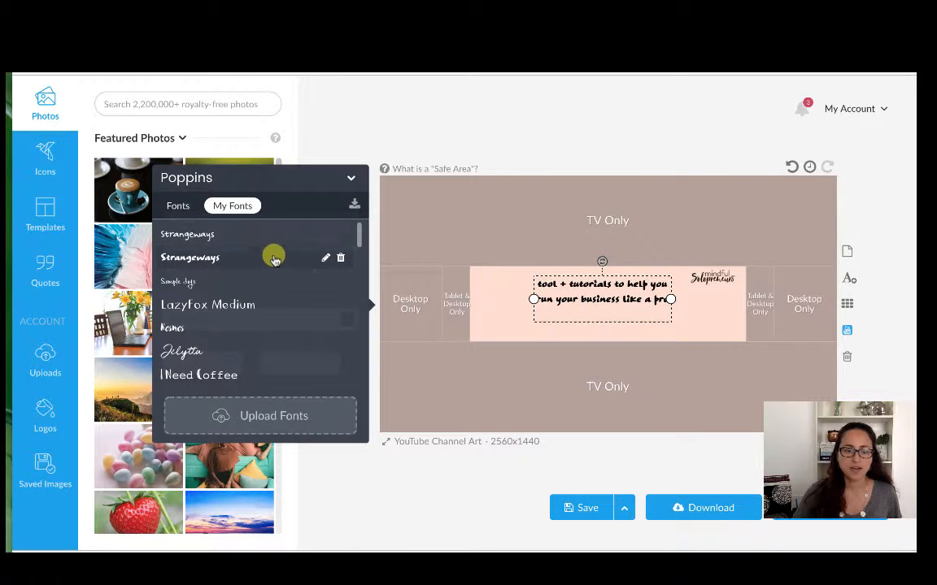
{"action": "scroll", "coordinate": [275, 259], "scroll_direction": "down", "scroll_amount": 5}
{"action": "scroll", "coordinate": [288, 278], "scroll_direction": "up", "scroll_amount": 1}
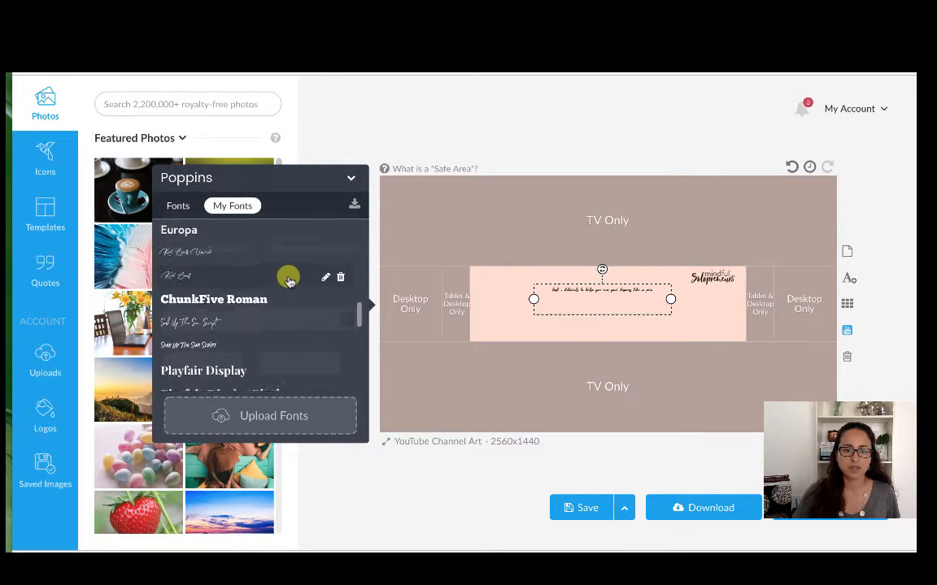
{"action": "scroll", "coordinate": [289, 278], "scroll_direction": "up", "scroll_amount": 2}
{"action": "left_click", "coordinate": [274, 260]}
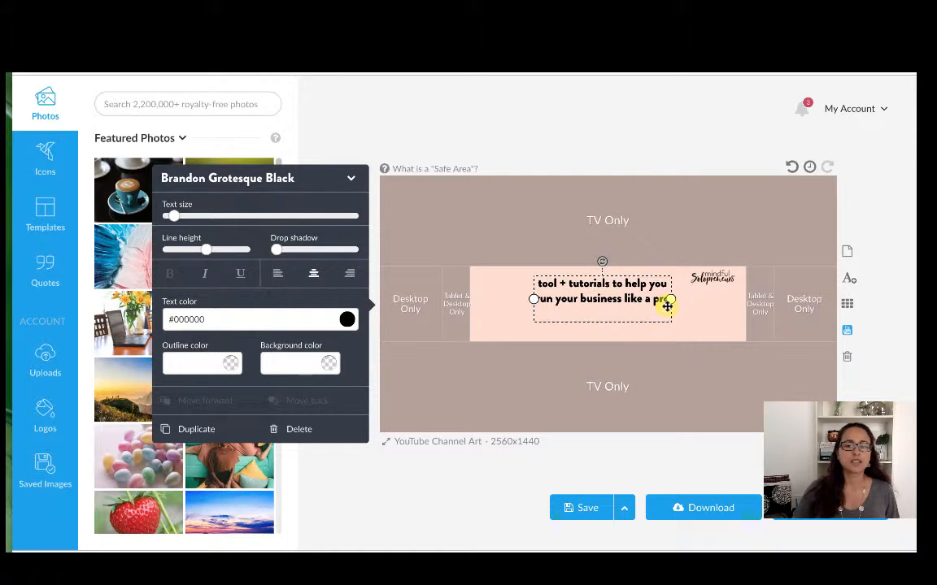
Widen the tagline's text box on both sides and reduce its text size slightly.
{"action": "left_click_drag", "start_coordinate": [671, 298], "coordinate": [687, 298]}
{"action": "left_click_drag", "start_coordinate": [533, 299], "coordinate": [511, 299]}
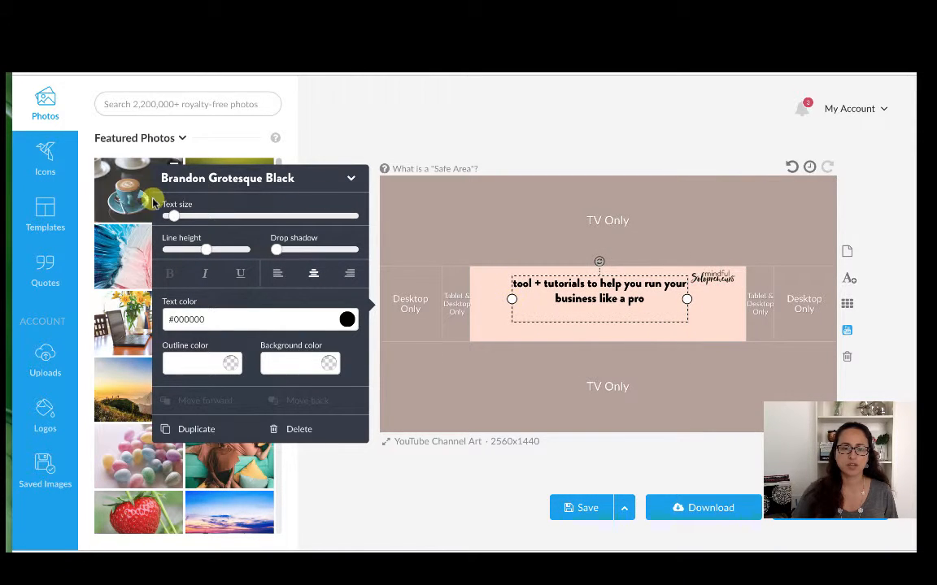
{"action": "left_click_drag", "start_coordinate": [173, 215], "coordinate": [168, 217]}
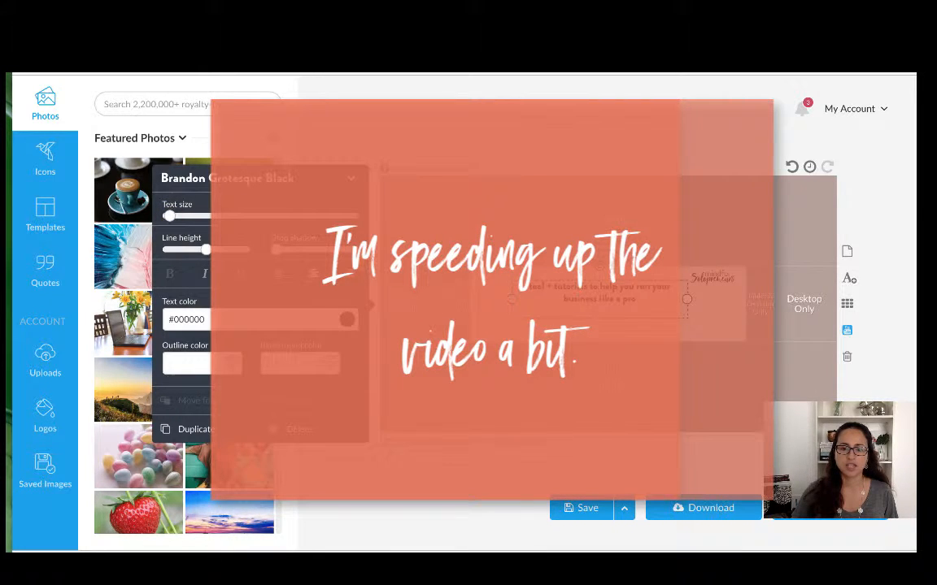
Tighten the tagline's line height and move the text slightly lower in the safe area.
{"action": "left_click_drag", "start_coordinate": [205, 251], "coordinate": [196, 253]}
{"action": "left_click_drag", "start_coordinate": [600, 293], "coordinate": [600, 299]}
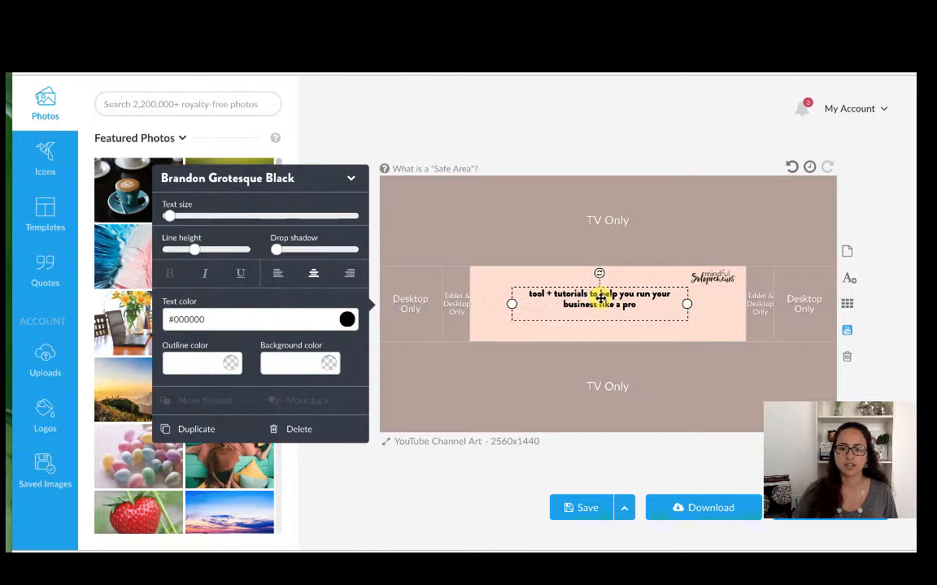
{"action": "left_click", "coordinate": [643, 357]}
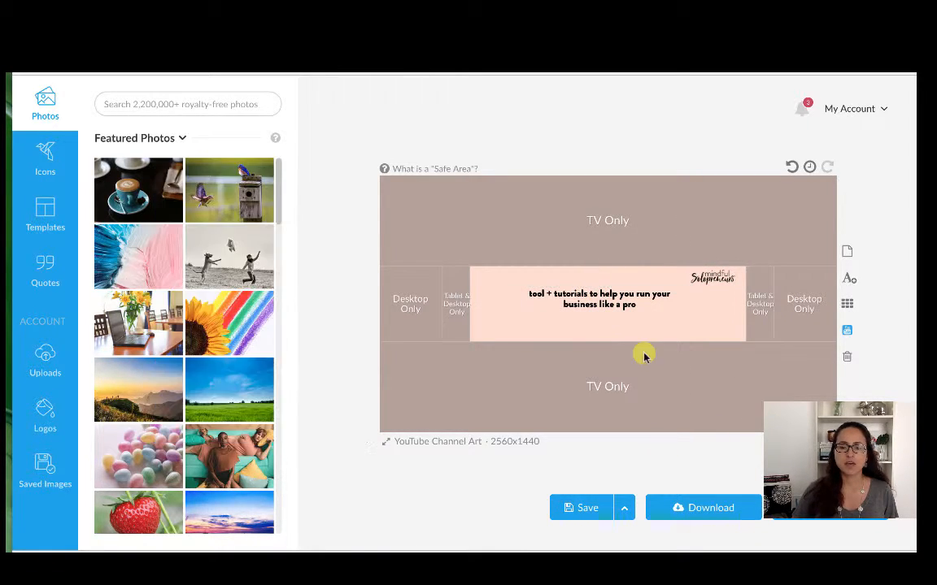
Add a second text reading "NEW VIDEOS EVERY THURSDAY" below the tagline, near the safe area's lower edge.
{"action": "left_click", "coordinate": [849, 278]}
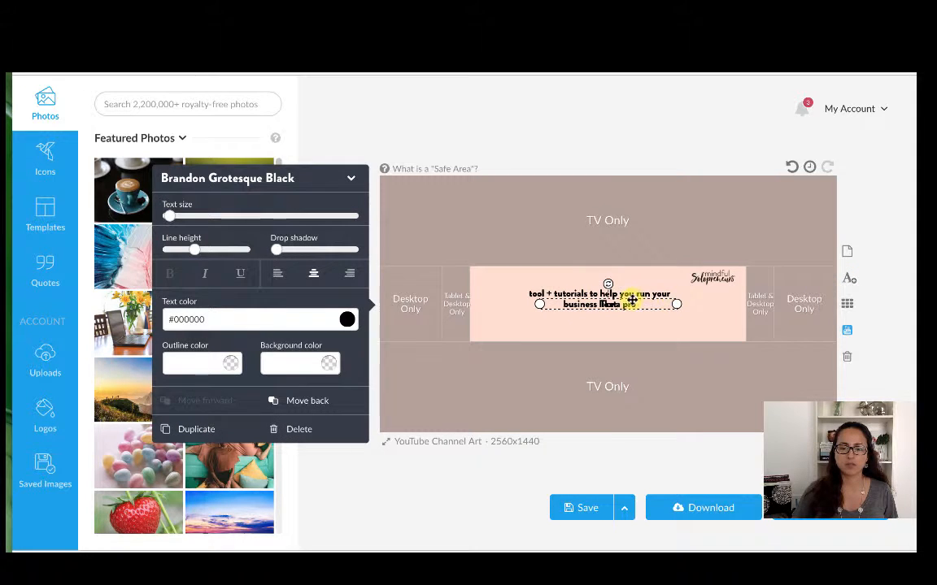
{"action": "left_click_drag", "start_coordinate": [632, 300], "coordinate": [626, 330]}
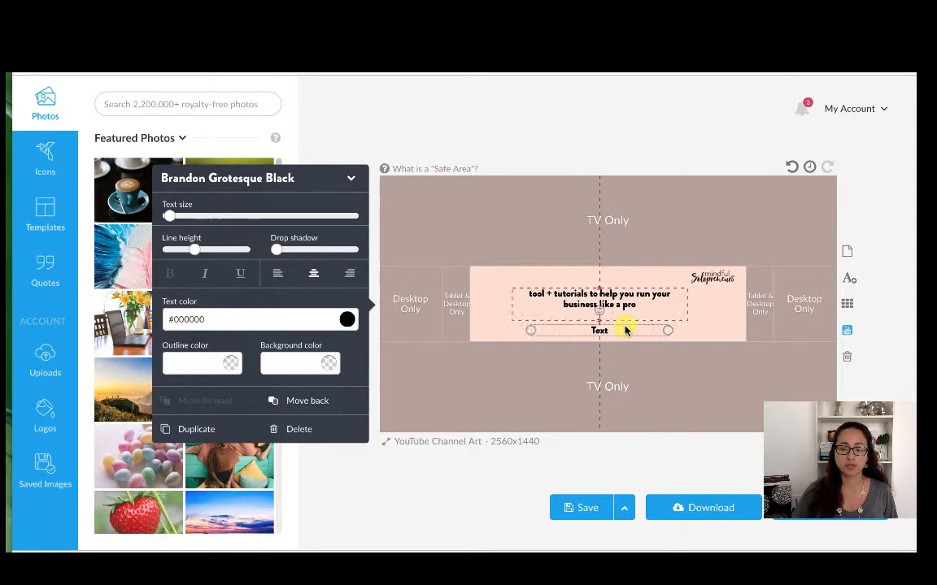
{"action": "double_click", "coordinate": [618, 330]}
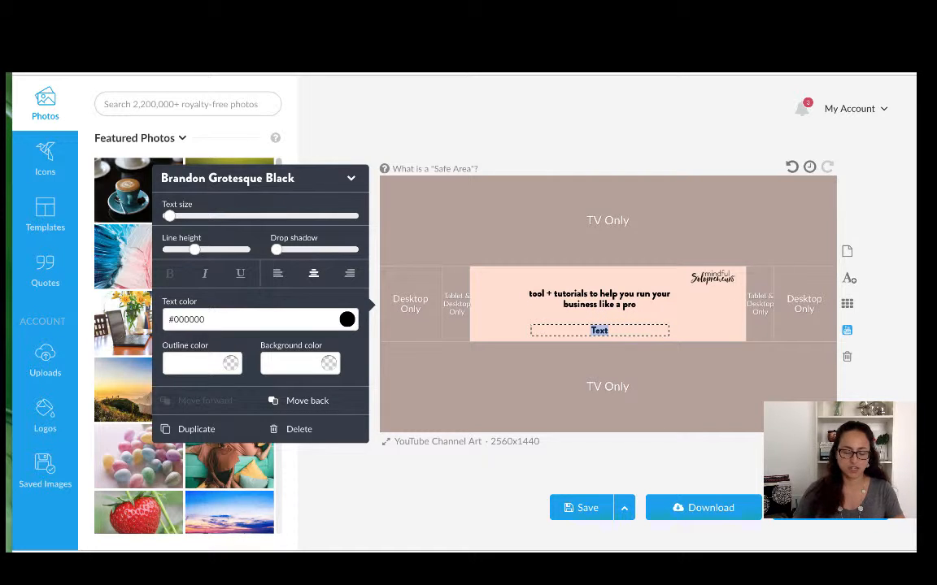
{"action": "type", "text": "NEW VIDEOS EVERY THURSDAY"}
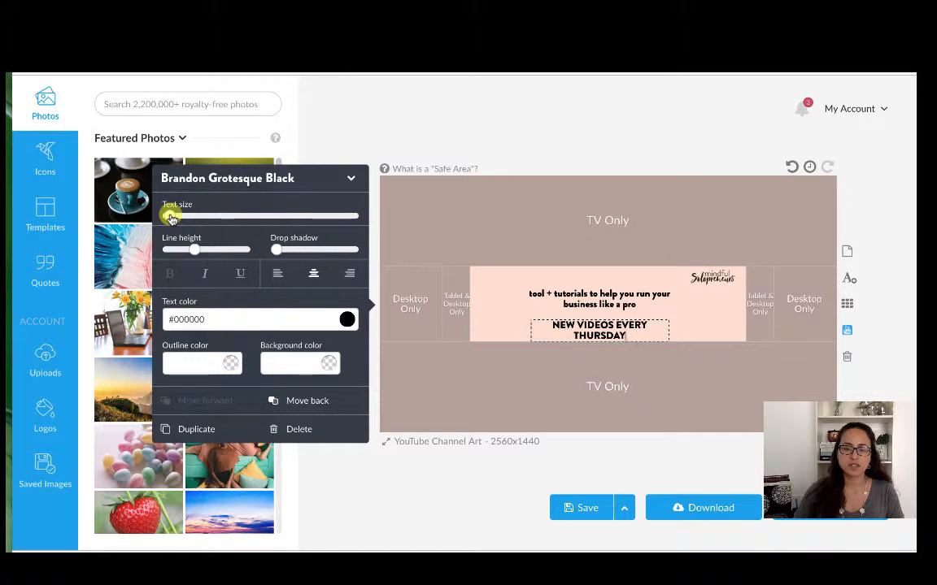
Widen the "NEW VIDEOS EVERY THURSDAY" text box on both sides so the text fits on one line.
{"action": "left_click", "coordinate": [652, 336]}
{"action": "left_click", "coordinate": [657, 332]}
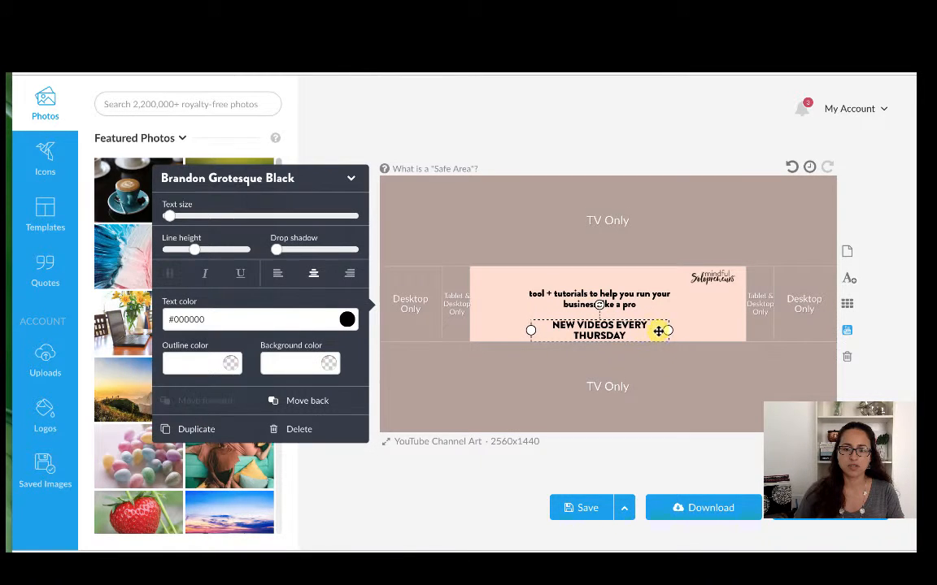
{"action": "left_click_drag", "start_coordinate": [669, 331], "coordinate": [696, 329]}
{"action": "left_click_drag", "start_coordinate": [525, 330], "coordinate": [512, 333]}
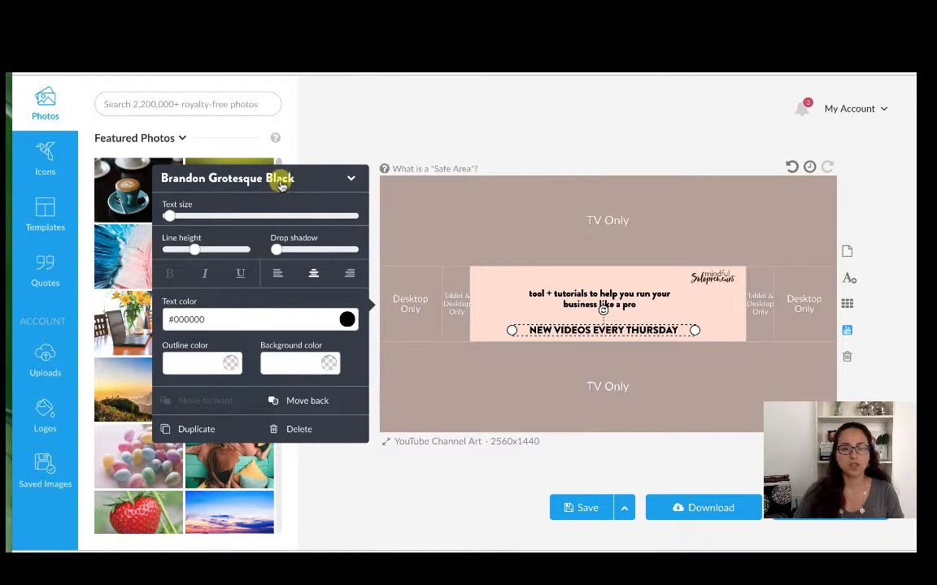
Change the "NEW VIDEOS EVERY THURSDAY" text to Brandon Grotesque Light and reduce its size slightly.
{"action": "left_click", "coordinate": [281, 180]}
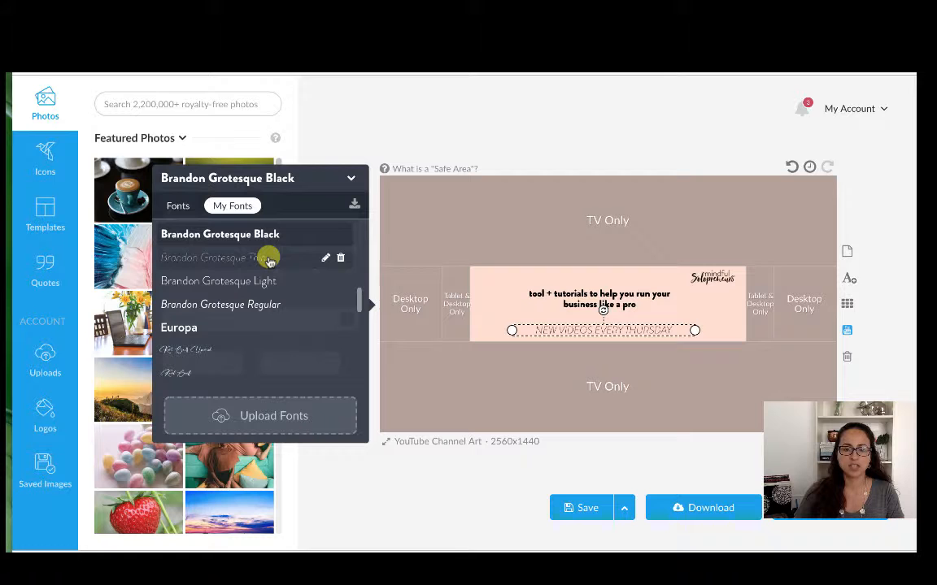
{"action": "left_click", "coordinate": [272, 281]}
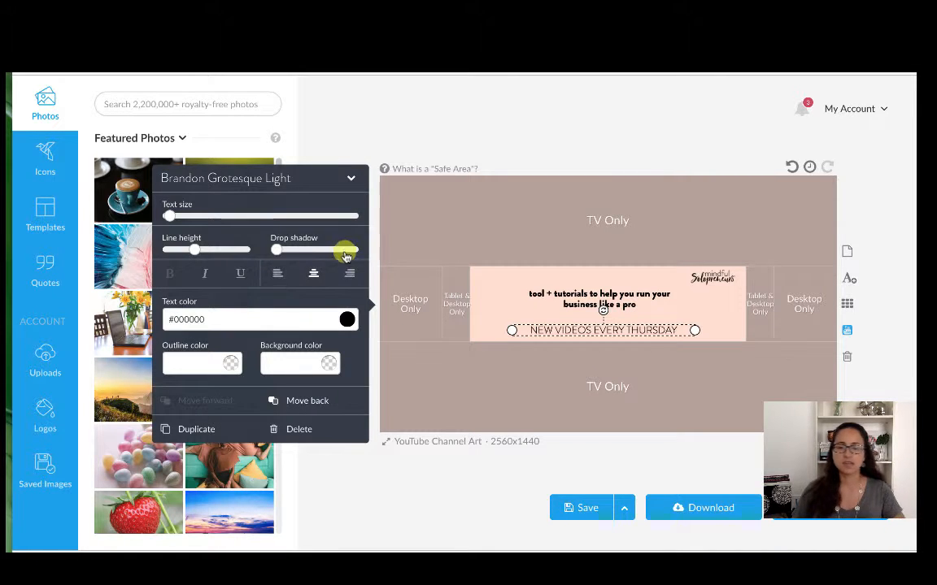
{"action": "left_click_drag", "start_coordinate": [169, 216], "coordinate": [167, 215]}
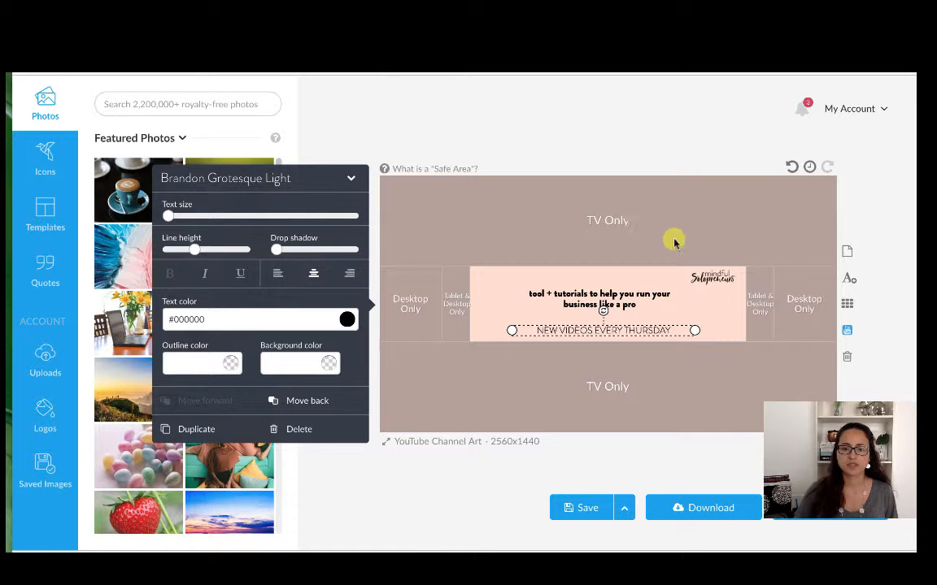
{"action": "left_click", "coordinate": [675, 150]}
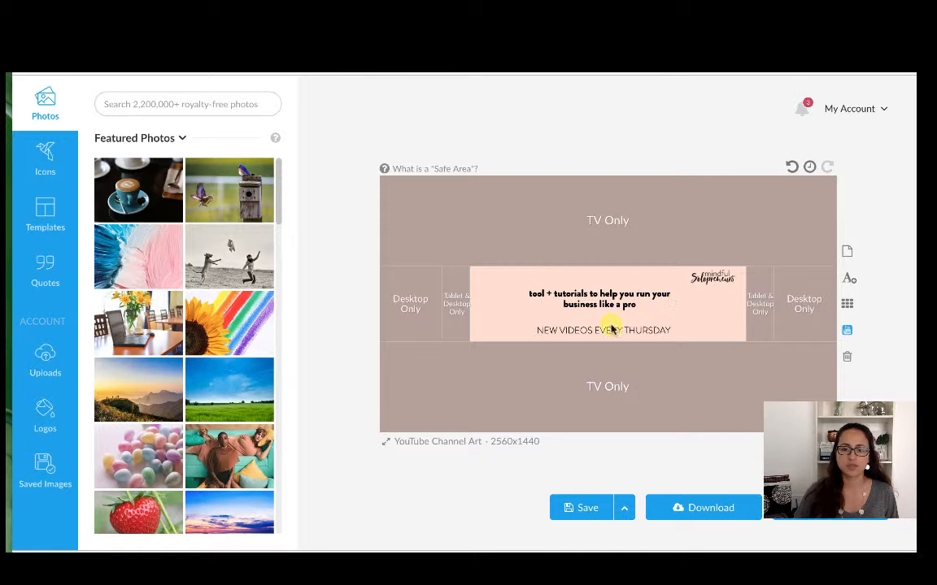
Add a solid black square from the Shapes icon category to the banner.
{"action": "left_click", "coordinate": [49, 160]}
{"action": "left_click", "coordinate": [162, 139]}
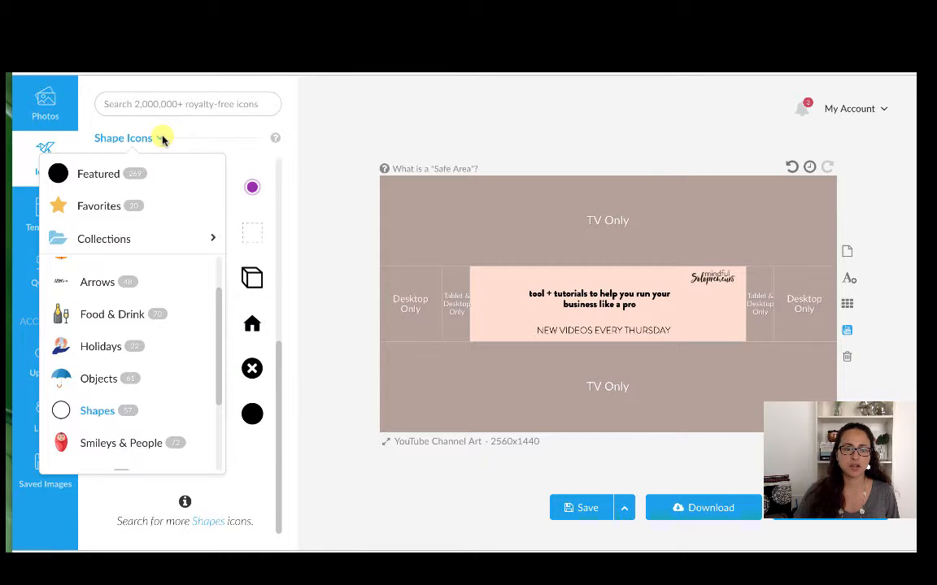
{"action": "left_click", "coordinate": [99, 170]}
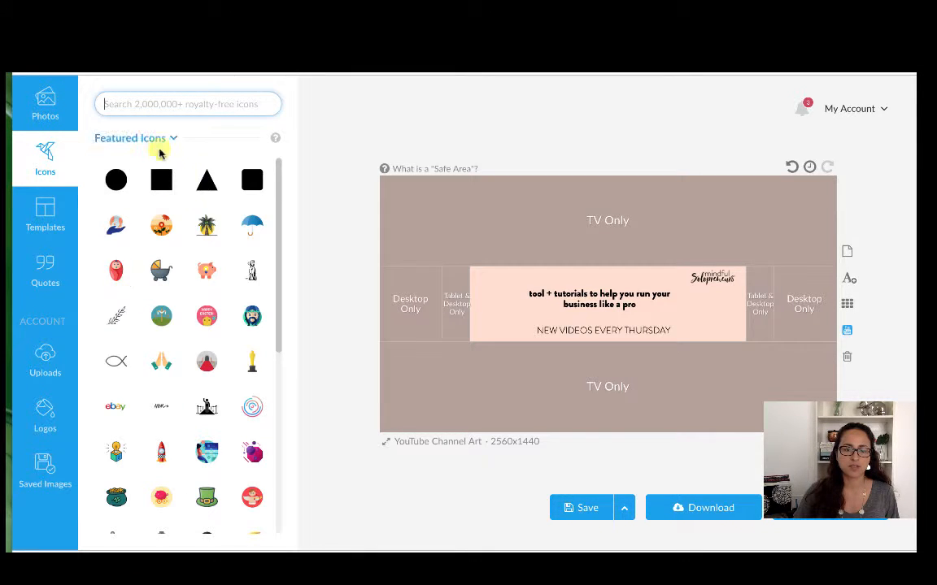
{"action": "left_click", "coordinate": [173, 139]}
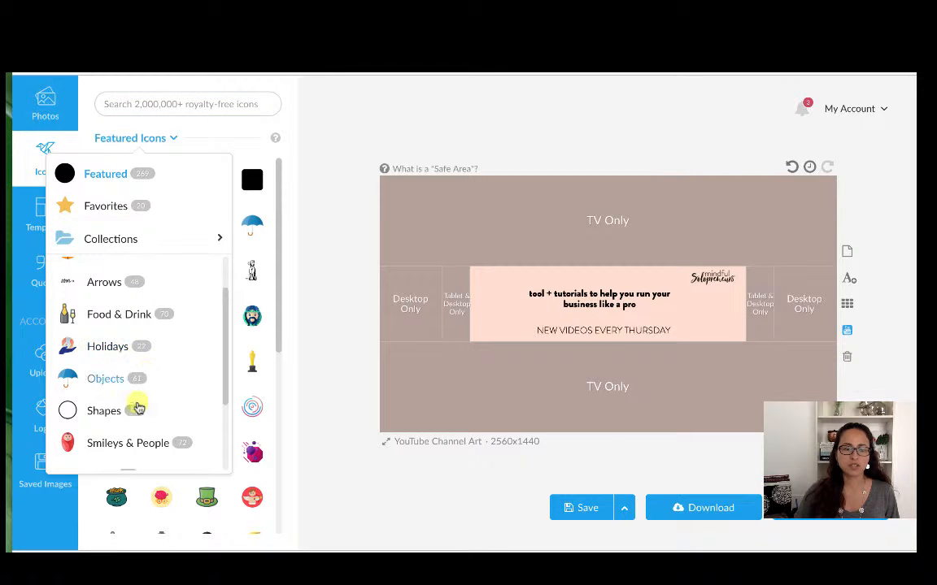
{"action": "left_click", "coordinate": [98, 411]}
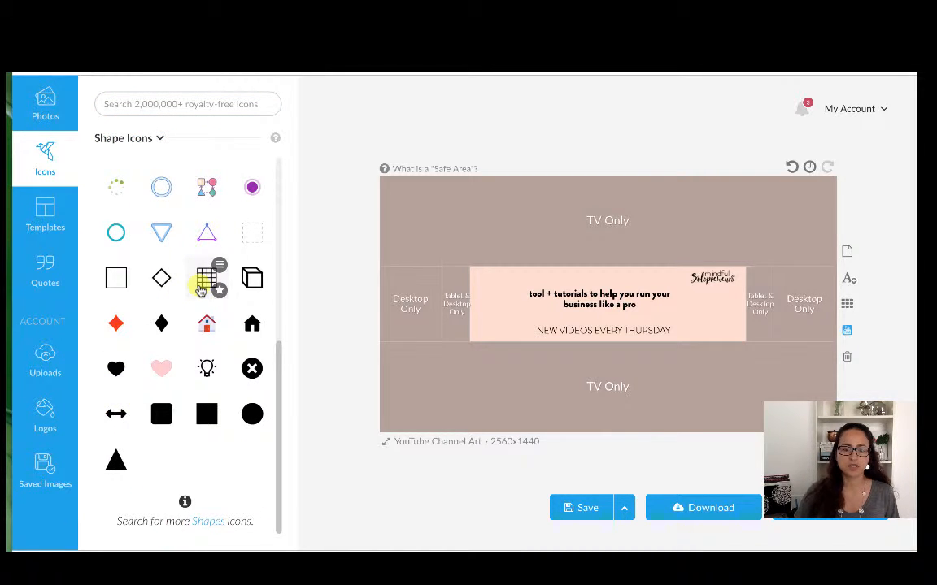
{"action": "scroll", "coordinate": [202, 283], "scroll_direction": "up", "scroll_amount": 3}
{"action": "scroll", "coordinate": [205, 281], "scroll_direction": "down", "scroll_amount": 3}
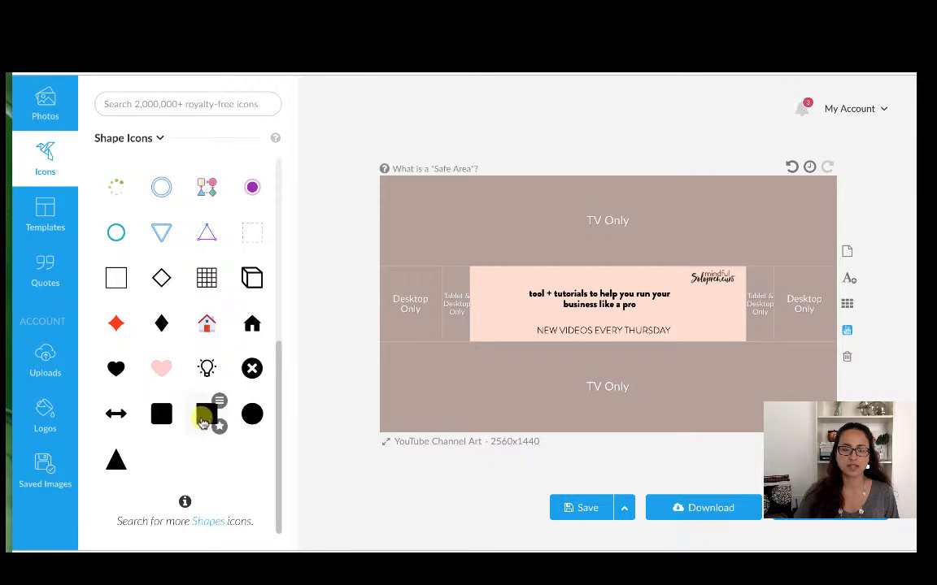
{"action": "left_click", "coordinate": [205, 415]}
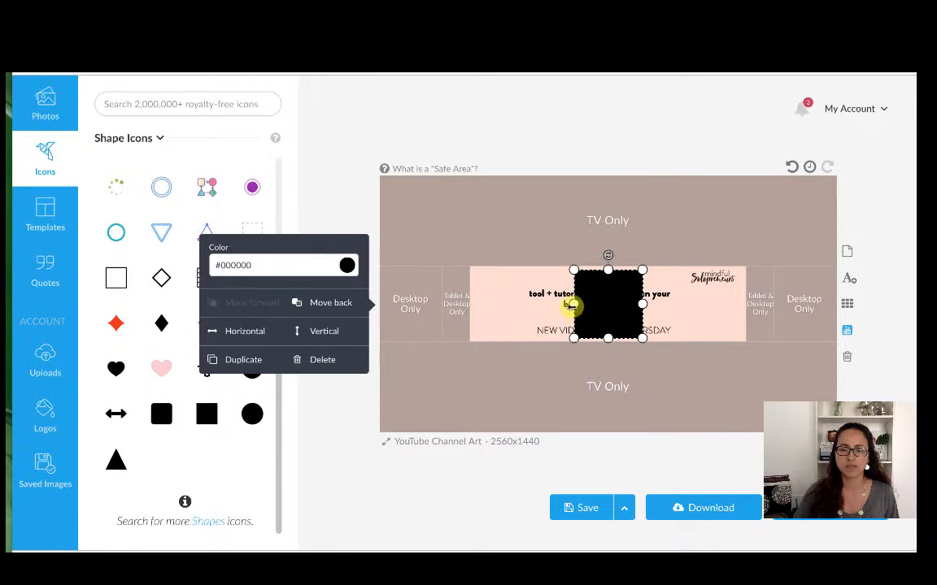
Stretch and flatten the square into a thin bar over the tagline's first line, and move it behind the text.
{"action": "left_click_drag", "start_coordinate": [572, 305], "coordinate": [518, 302]}
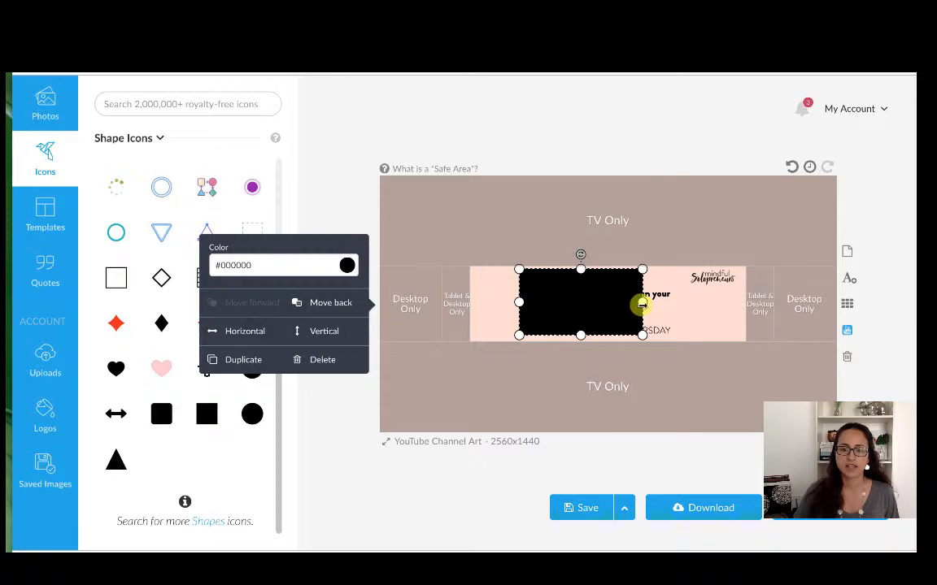
{"action": "left_click_drag", "start_coordinate": [642, 302], "coordinate": [675, 305]}
{"action": "left_click_drag", "start_coordinate": [596, 268], "coordinate": [596, 282]}
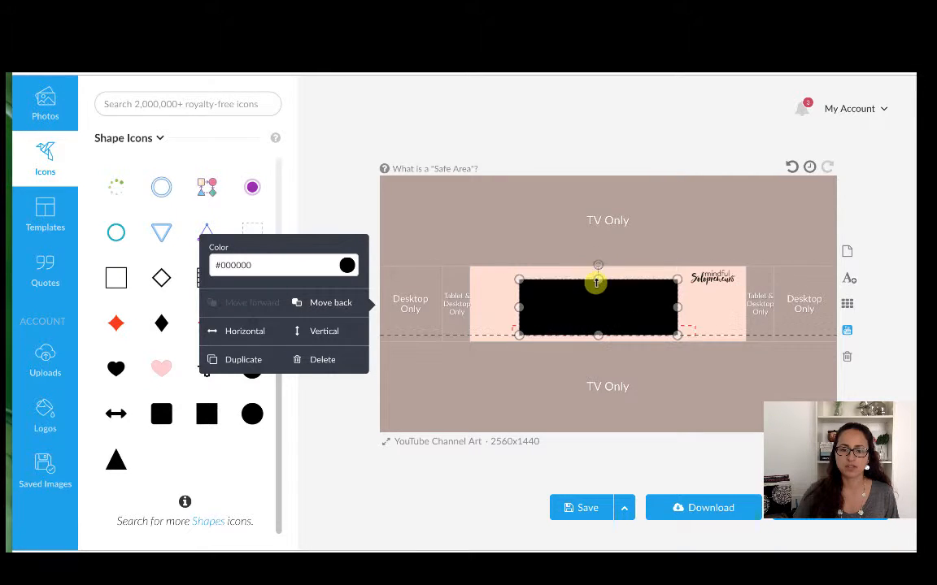
{"action": "left_click_drag", "start_coordinate": [598, 332], "coordinate": [599, 297]}
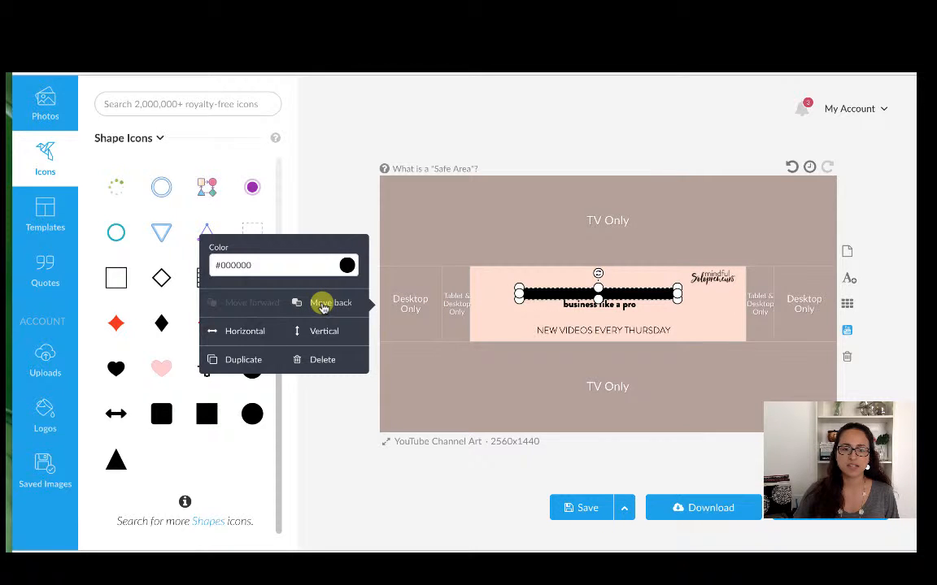
{"action": "left_click", "coordinate": [323, 304]}
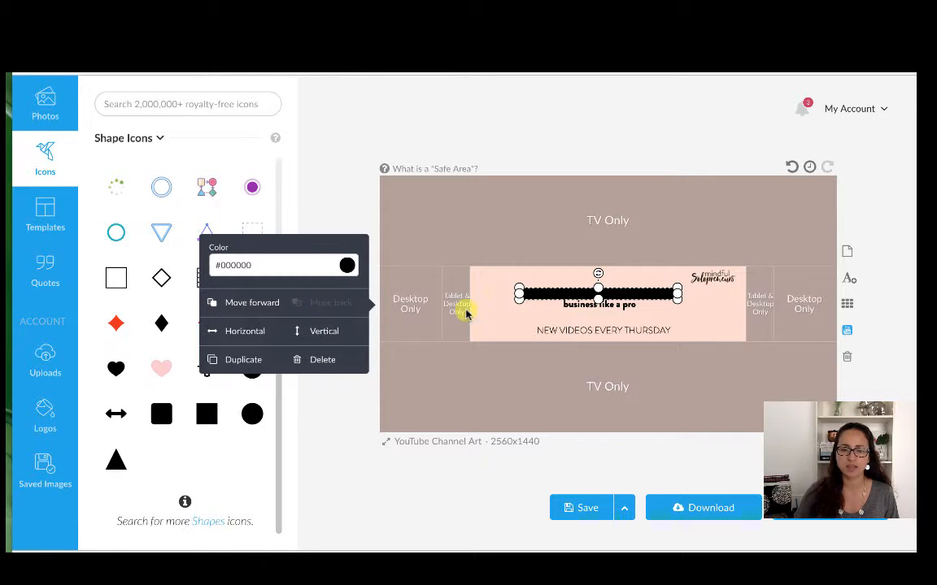
Change the tagline's text color to white (#ffffff).
{"action": "left_click", "coordinate": [574, 299]}
{"action": "left_click", "coordinate": [575, 302]}
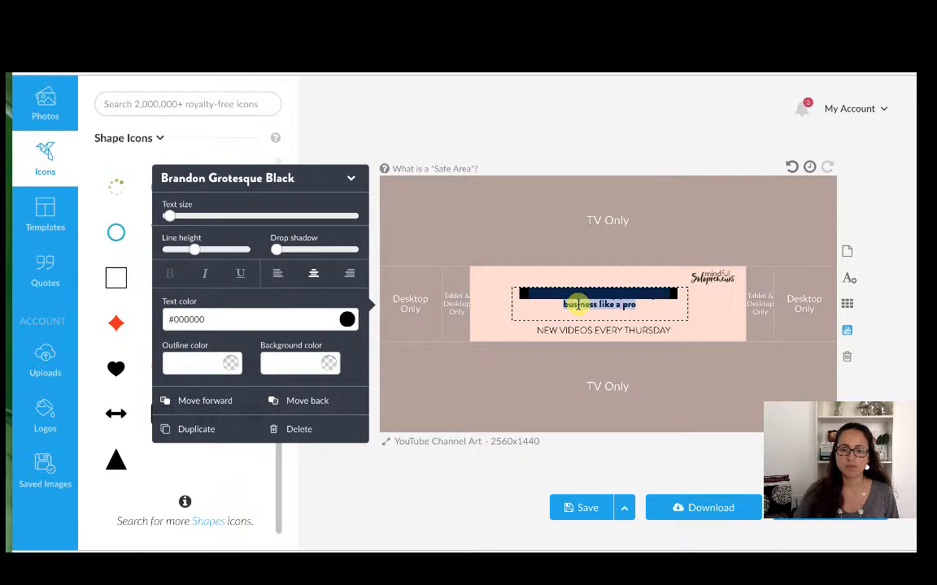
{"action": "left_click", "coordinate": [205, 319]}
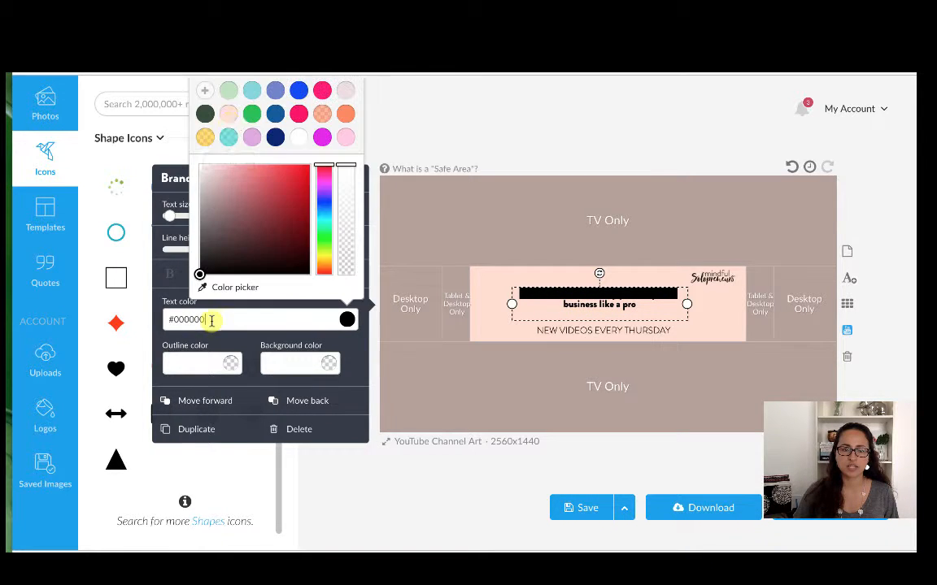
{"action": "left_click", "coordinate": [299, 138]}
{"action": "left_click", "coordinate": [892, 345]}
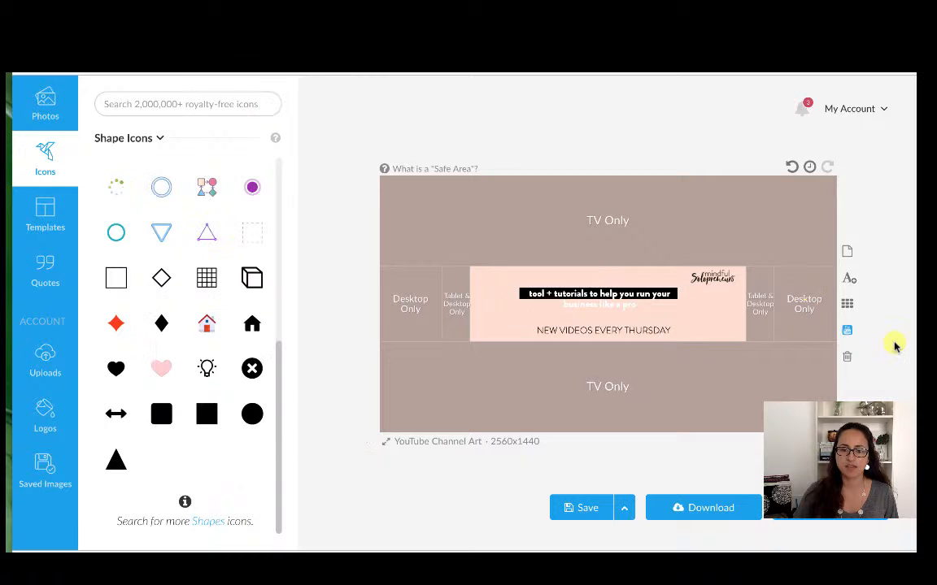
Add another black square, shape it into a shorter bar along the tagline's second line, and move it behind the text.
{"action": "left_click", "coordinate": [675, 293]}
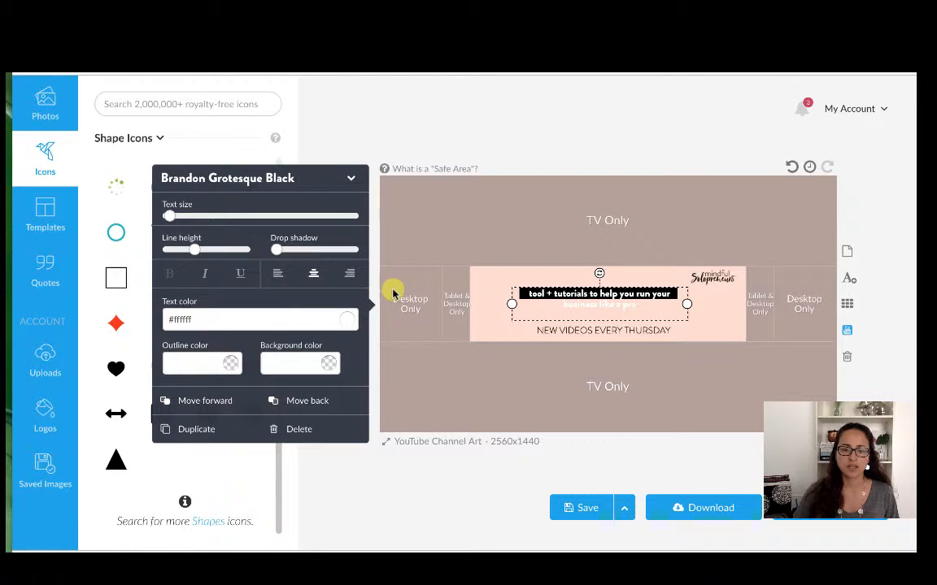
{"action": "left_click", "coordinate": [372, 476]}
{"action": "left_click", "coordinate": [208, 416]}
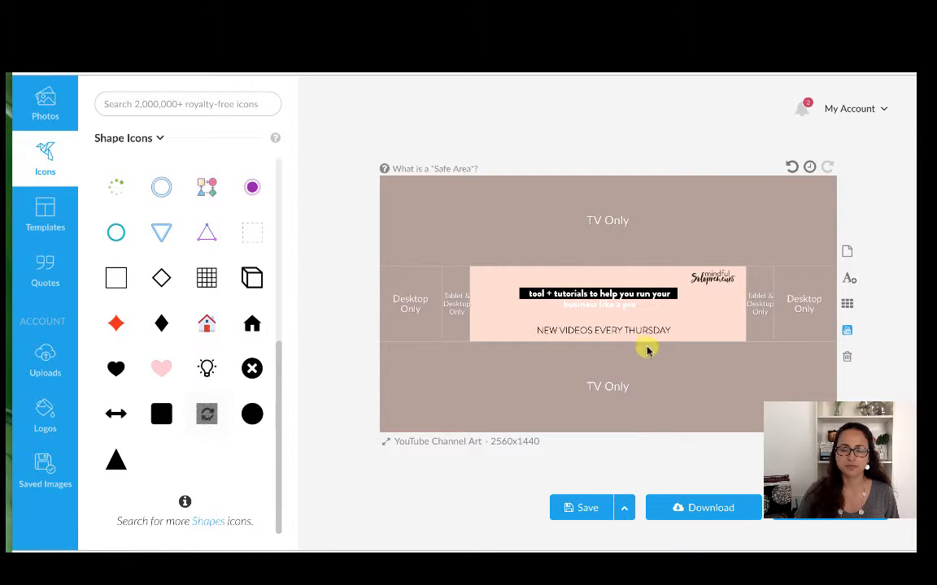
{"action": "left_click_drag", "start_coordinate": [608, 340], "coordinate": [655, 305]}
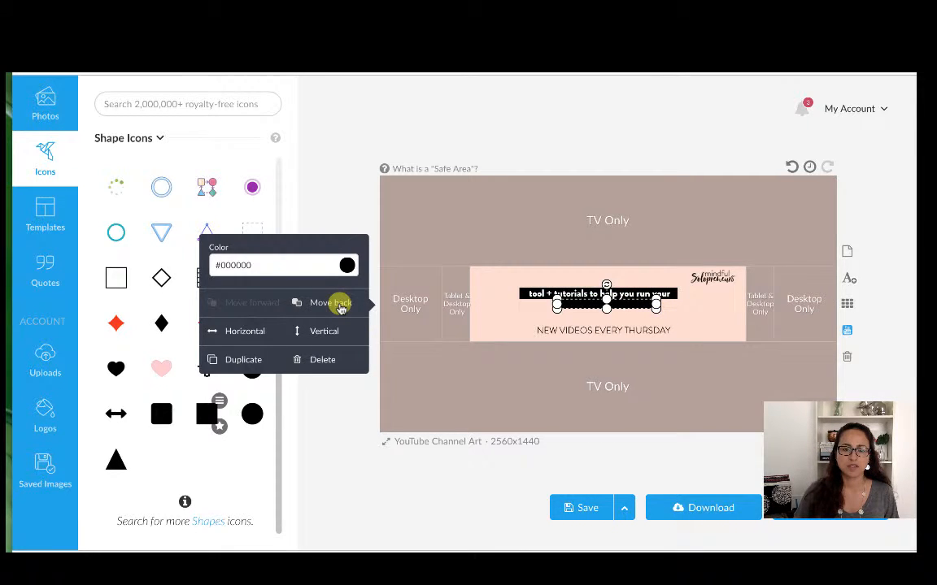
{"action": "left_click", "coordinate": [333, 303]}
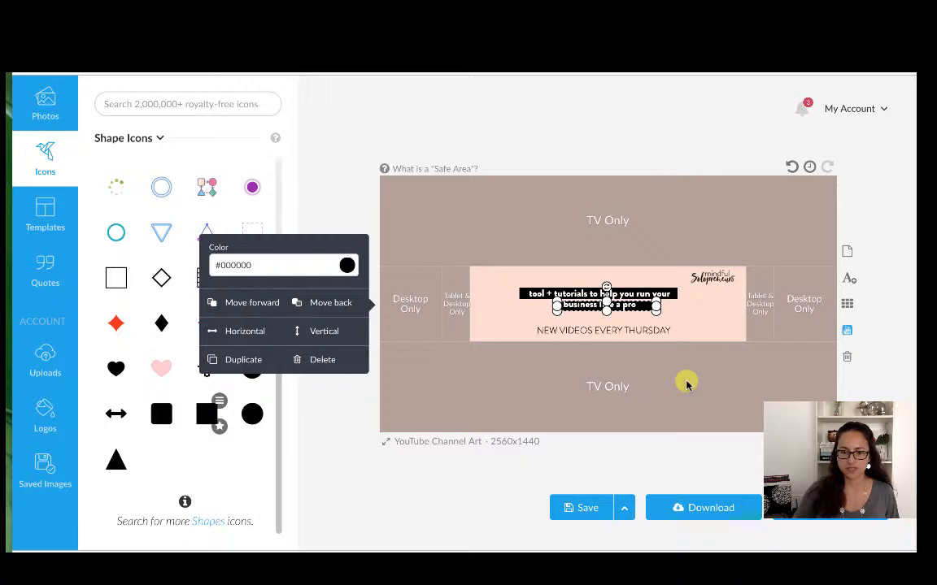
{"action": "left_click_drag", "start_coordinate": [606, 297], "coordinate": [608, 287]}
{"action": "left_click", "coordinate": [842, 385]}
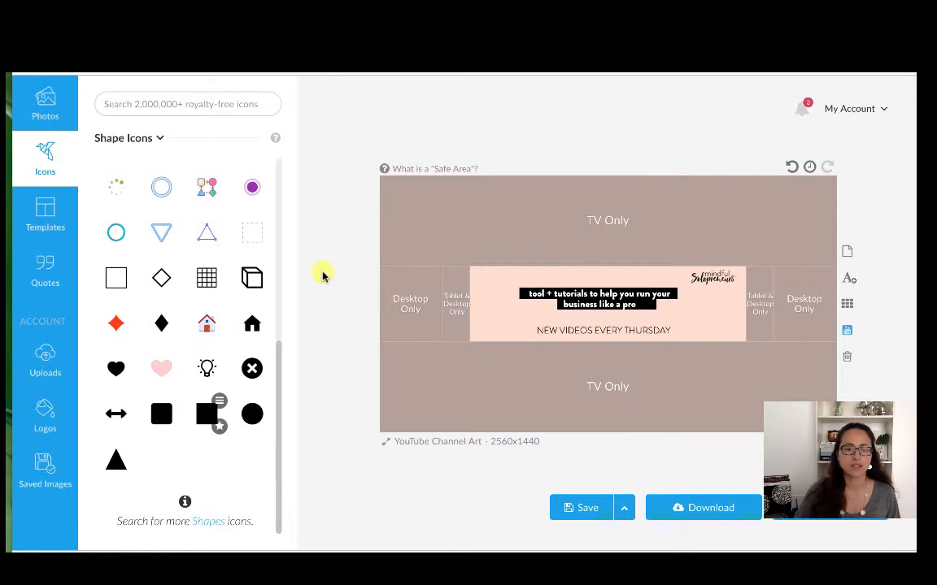
Add the dotted starburst shape, shrink and tilt it, and place it above the tagline across the safe area's upper edge.
{"action": "scroll", "coordinate": [173, 293], "scroll_direction": "up", "scroll_amount": 4}
{"action": "scroll", "coordinate": [174, 285], "scroll_direction": "up", "scroll_amount": 2}
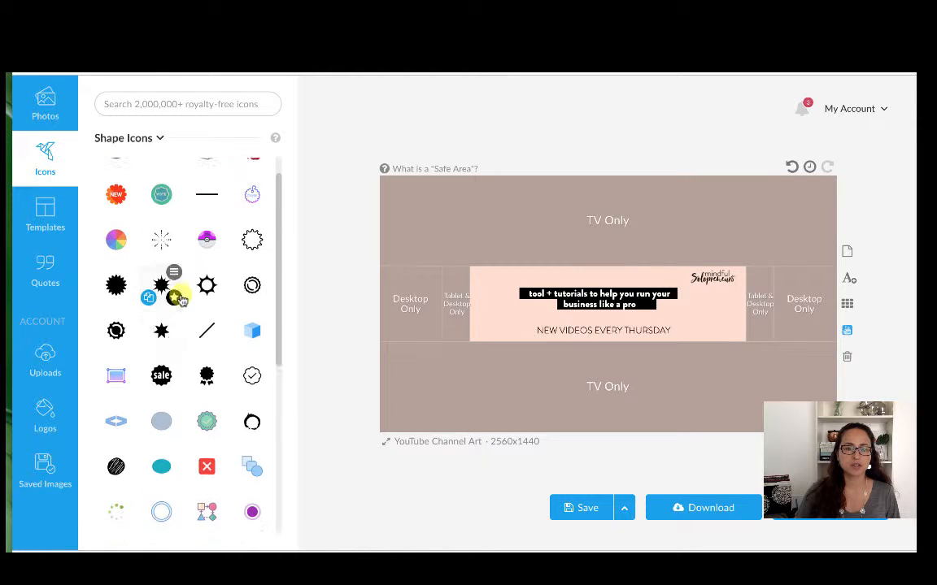
{"action": "left_click", "coordinate": [161, 254]}
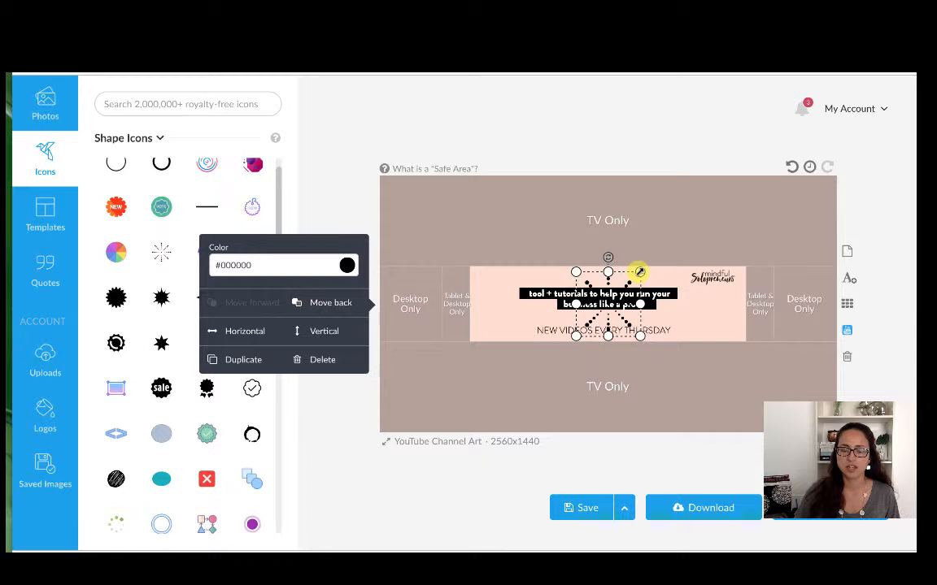
{"action": "left_click_drag", "start_coordinate": [639, 272], "coordinate": [652, 242]}
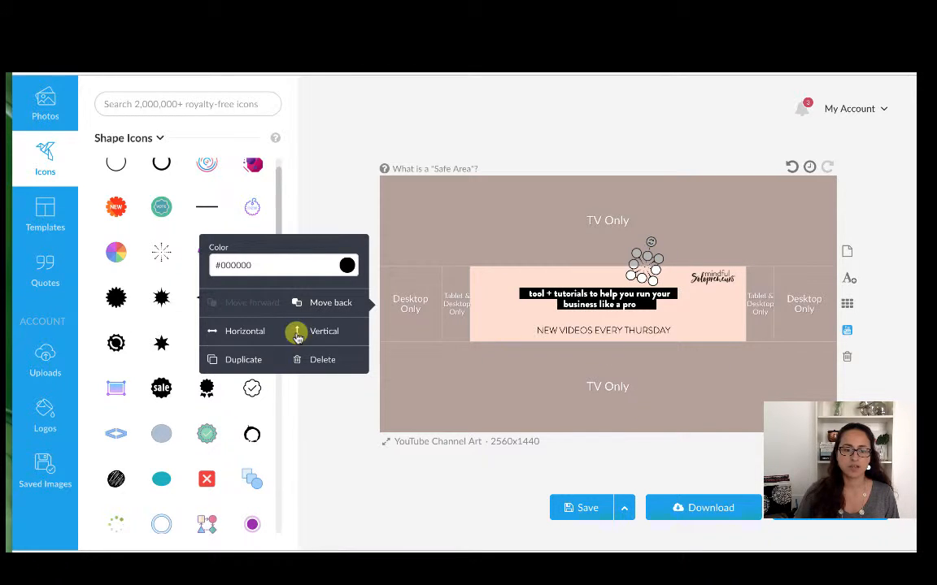
Add a second small dotted starburst to the left of the "NEW VIDEOS EVERY THURSDAY" text.
{"action": "left_click", "coordinate": [164, 254]}
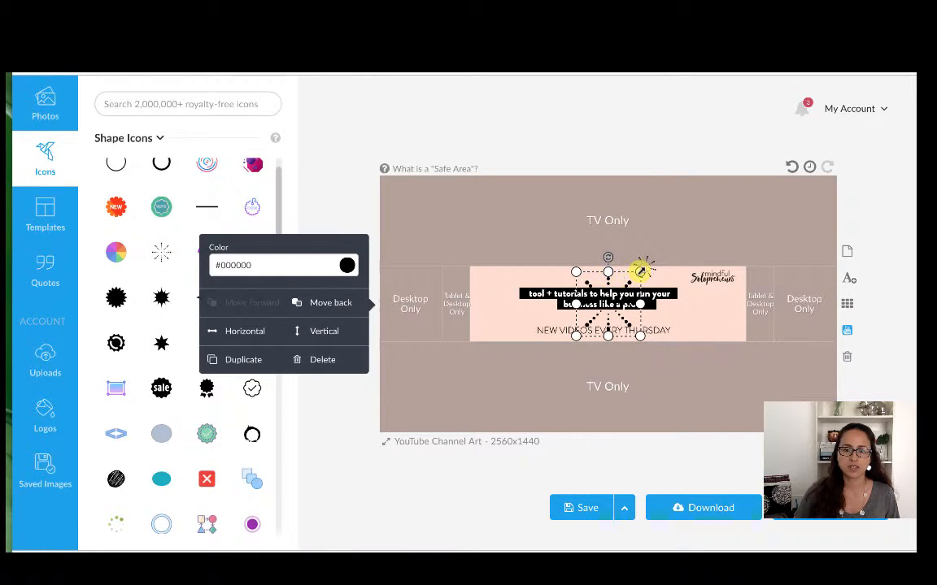
{"action": "left_click_drag", "start_coordinate": [641, 271], "coordinate": [508, 322]}
{"action": "left_click", "coordinate": [705, 460]}
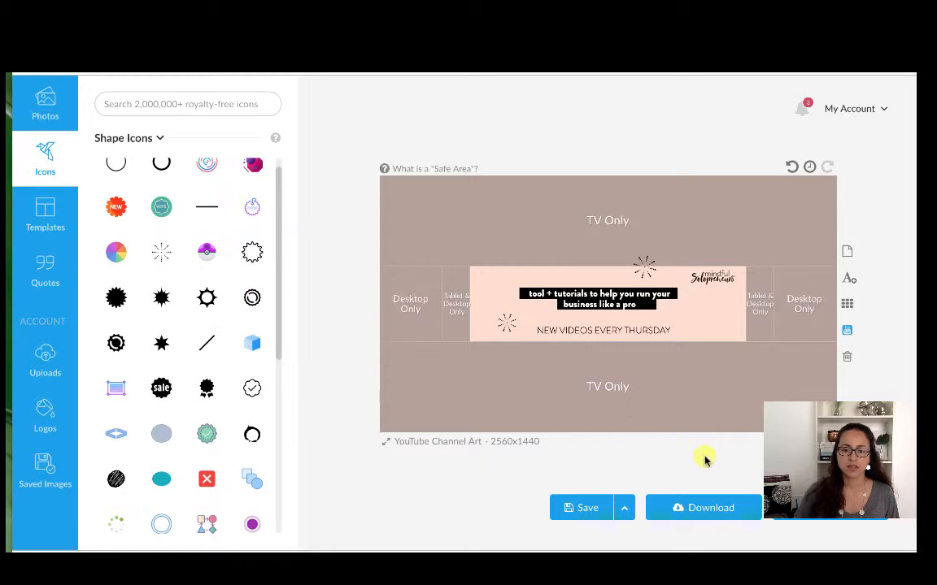
Add a third dotted starburst, shrink it, and place it on the safe area's right edge, level with the one beside the schedule text.
{"action": "left_click", "coordinate": [161, 253]}
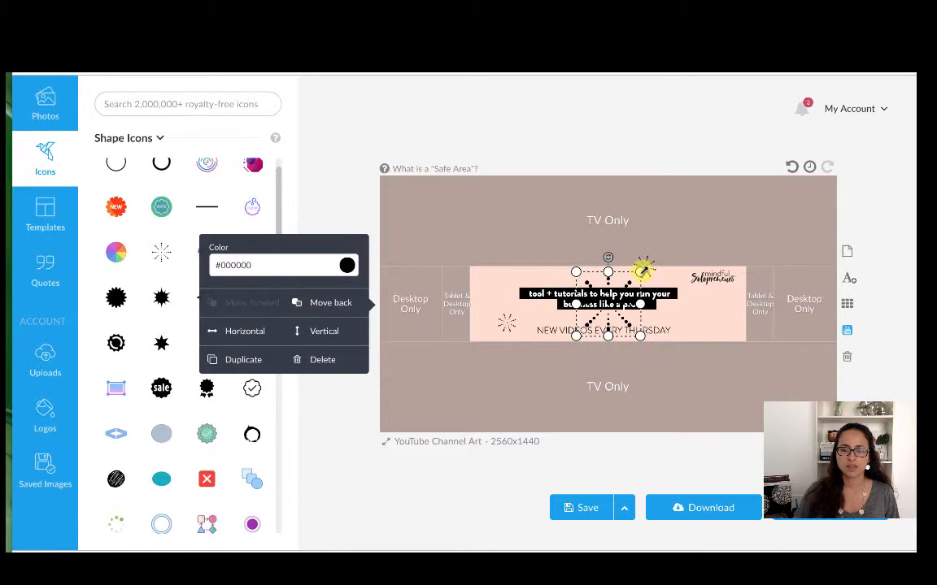
{"action": "left_click_drag", "start_coordinate": [642, 271], "coordinate": [741, 302]}
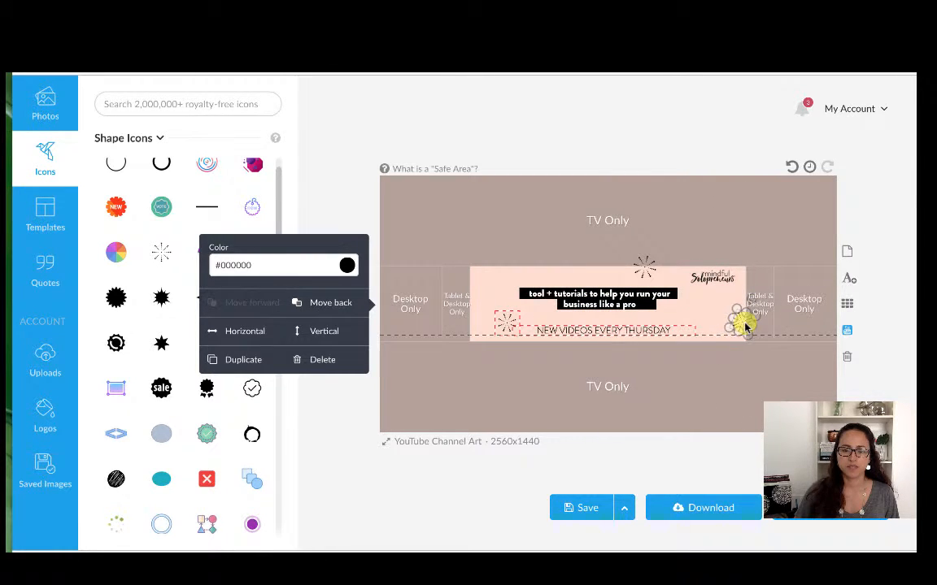
{"action": "left_click", "coordinate": [747, 454]}
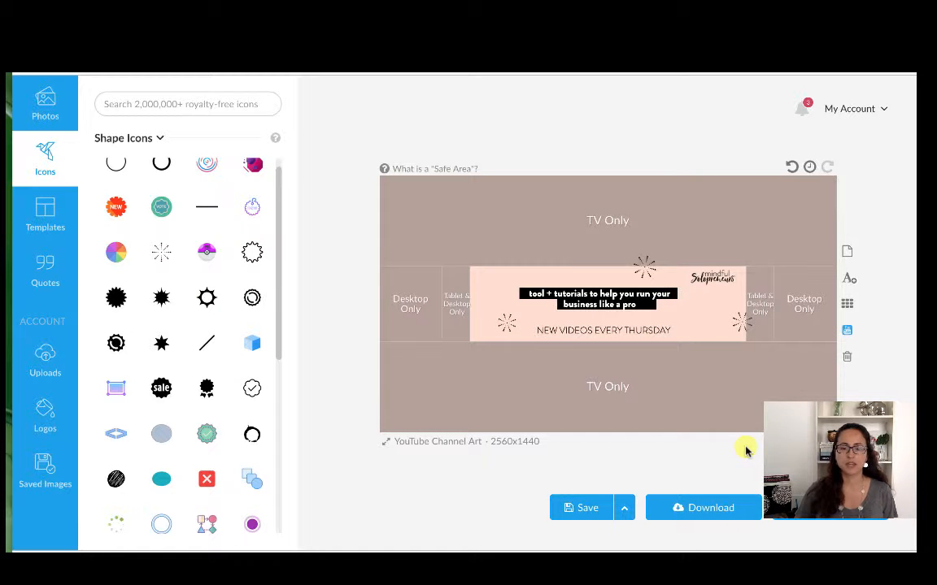
{"action": "left_click", "coordinate": [652, 334]}
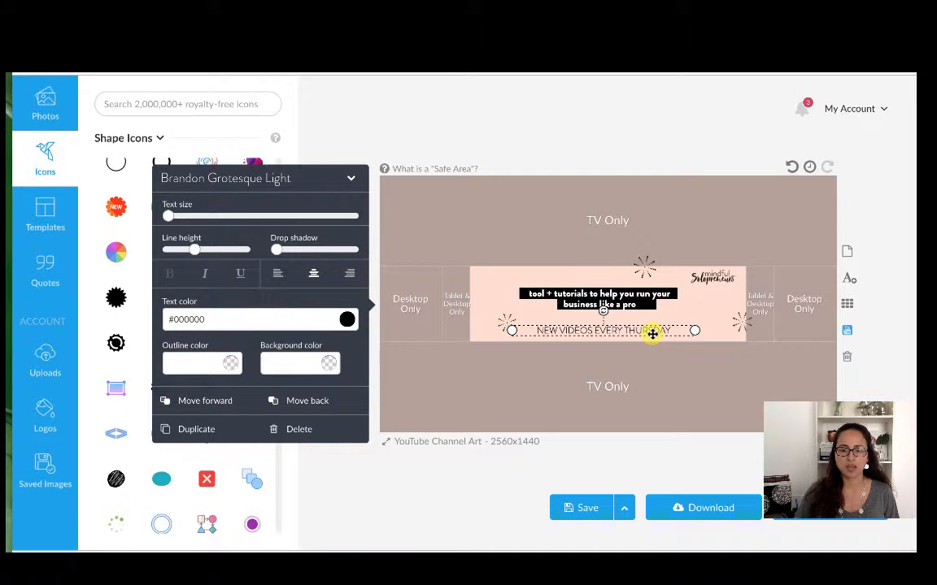
{"action": "left_click", "coordinate": [415, 463]}
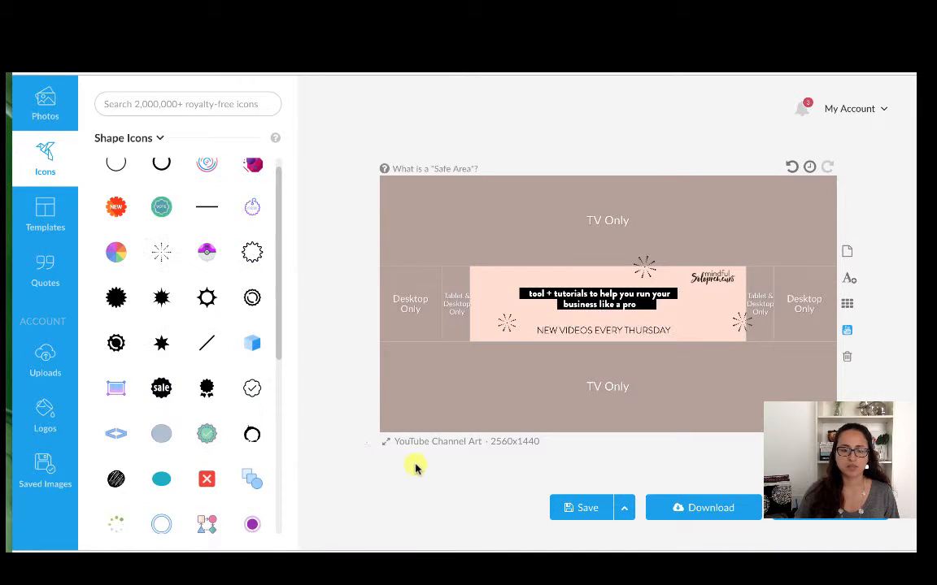
Add a solid black square and stretch it into a thin bar spanning the safe area's bottom edge, over the schedule text.
{"action": "scroll", "coordinate": [210, 427], "scroll_direction": "down", "scroll_amount": 5}
{"action": "left_click", "coordinate": [207, 415]}
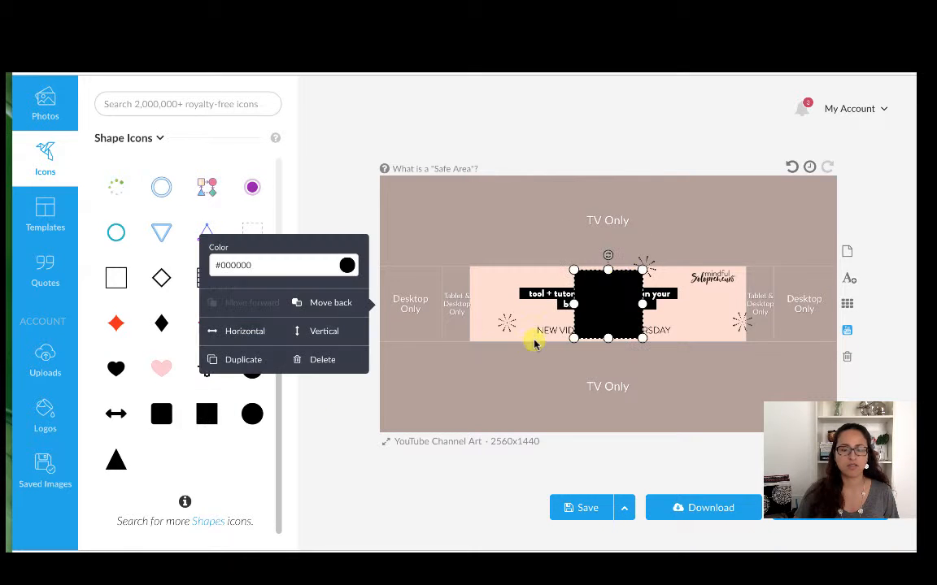
{"action": "left_click_drag", "start_coordinate": [608, 267], "coordinate": [748, 336]}
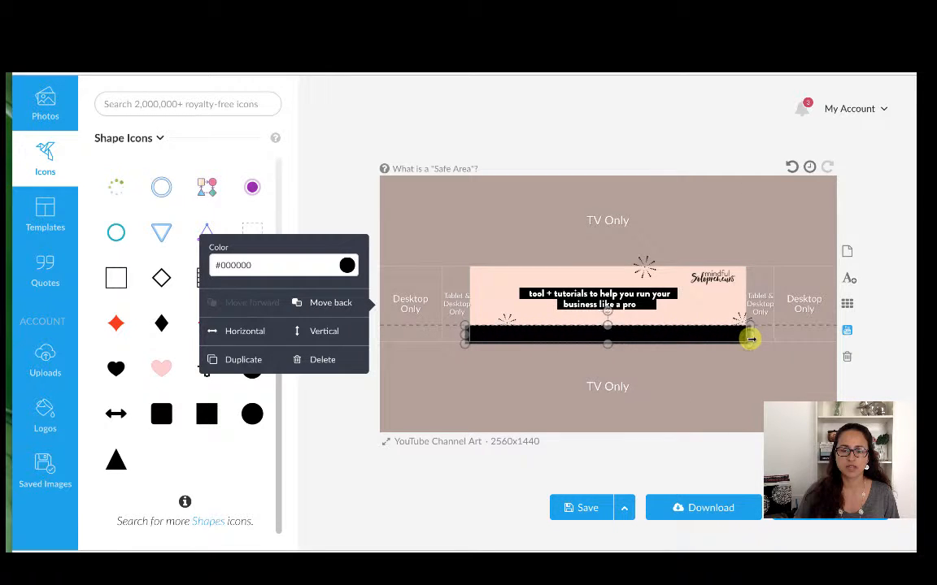
Recolor the bottom bar white (#ffffff) and move it behind the "NEW VIDEOS EVERY THURSDAY" text.
{"action": "left_click", "coordinate": [273, 266]}
{"action": "left_click", "coordinate": [301, 350]}
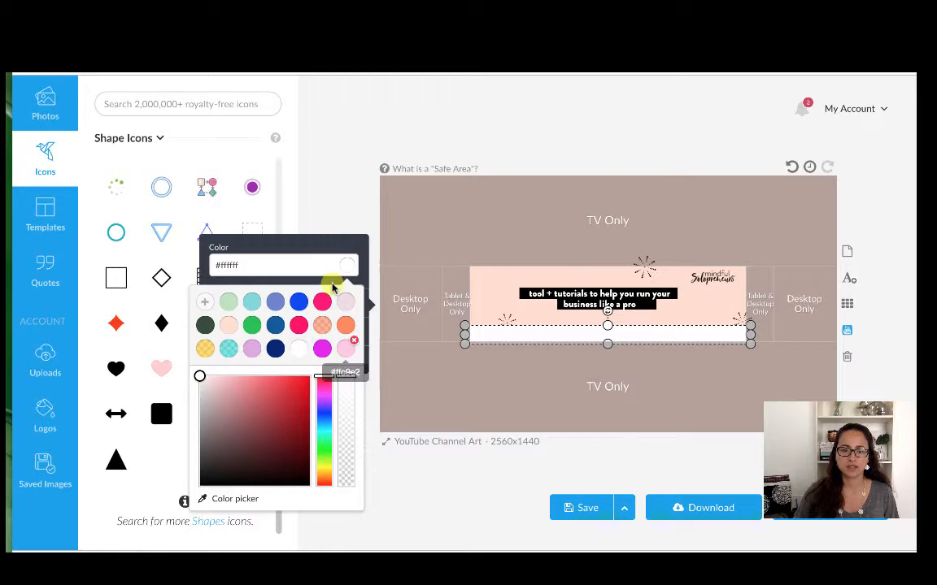
{"action": "left_click", "coordinate": [324, 244]}
{"action": "left_click", "coordinate": [332, 302]}
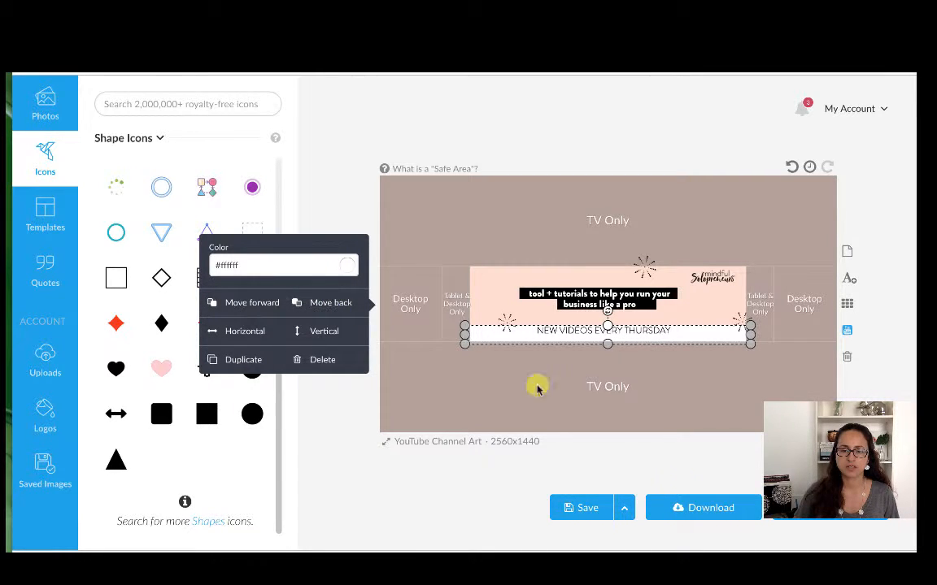
{"action": "left_click", "coordinate": [721, 469]}
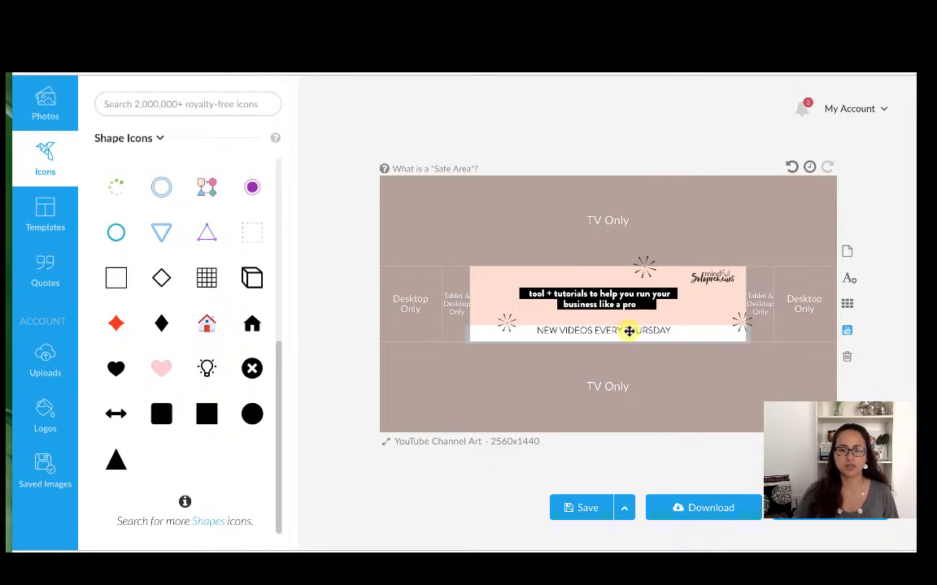
Nudge the "NEW VIDEOS EVERY THURSDAY" text down to center it in the white bar, and lower the logo slightly.
{"action": "left_click", "coordinate": [629, 331]}
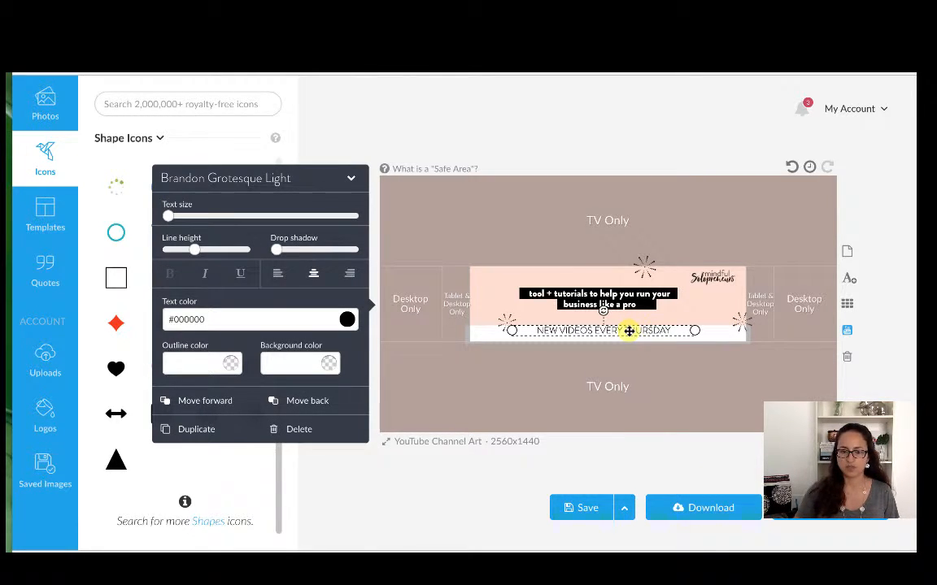
{"action": "left_click_drag", "start_coordinate": [628, 331], "coordinate": [628, 330]}
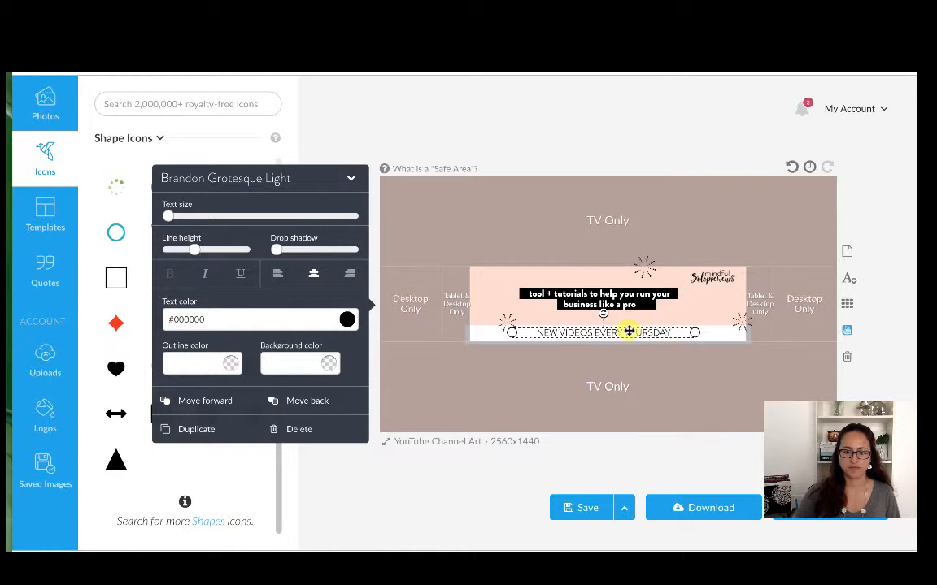
{"action": "left_click", "coordinate": [736, 473]}
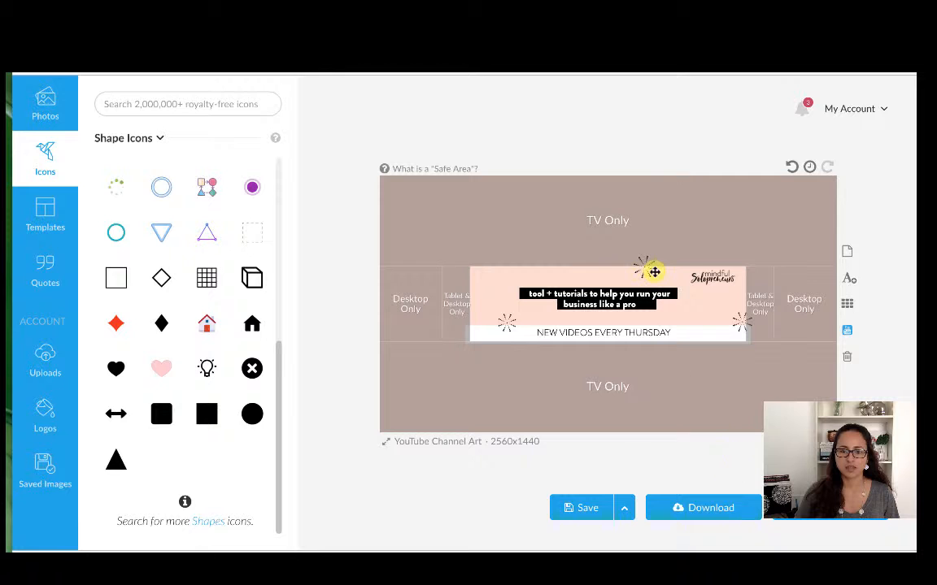
{"action": "left_click_drag", "start_coordinate": [718, 277], "coordinate": [720, 282]}
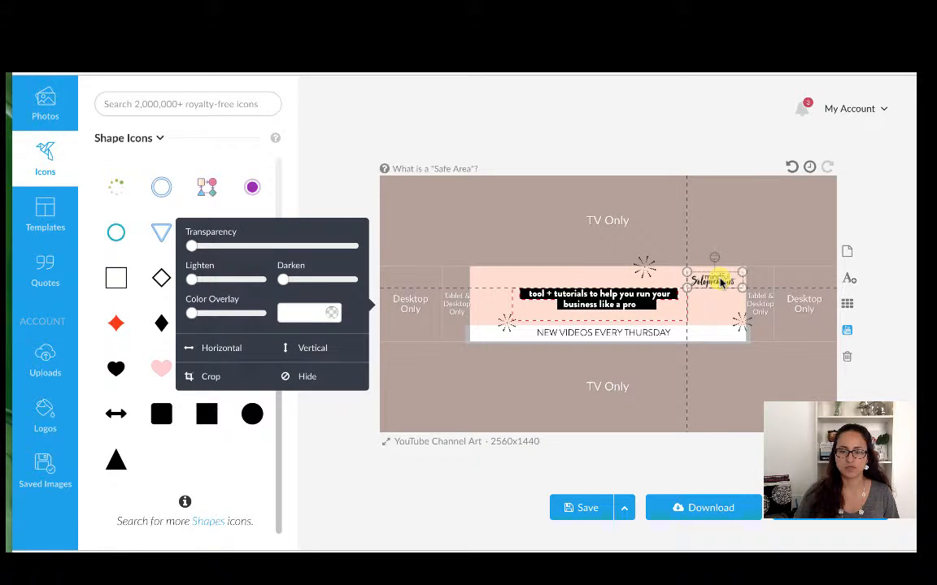
{"action": "left_click", "coordinate": [703, 465]}
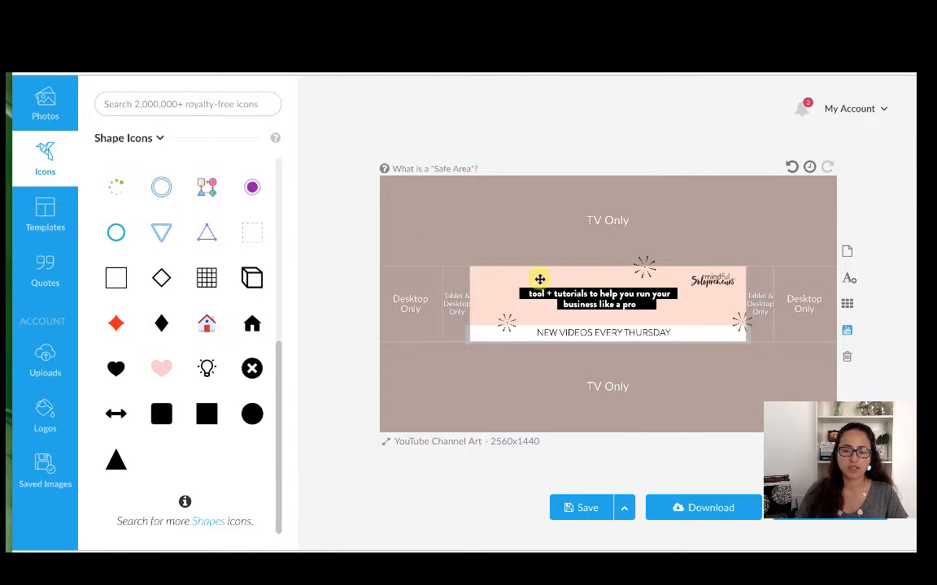
Save the banner design and set its download filename to youtube-channel-art_MindfulSolopreneurs.jpg.
{"action": "left_click", "coordinate": [571, 509]}
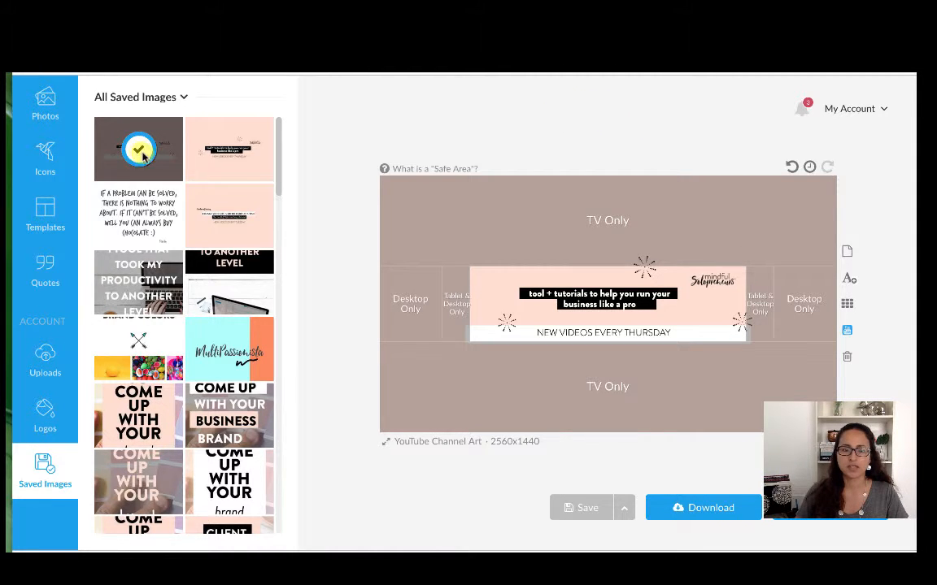
{"action": "left_click", "coordinate": [726, 509]}
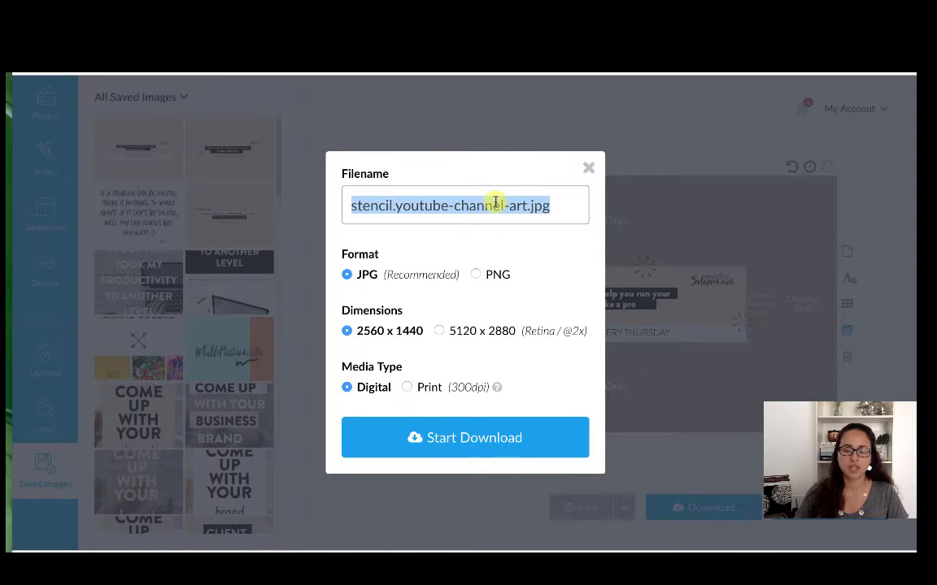
{"action": "left_click", "coordinate": [498, 204]}
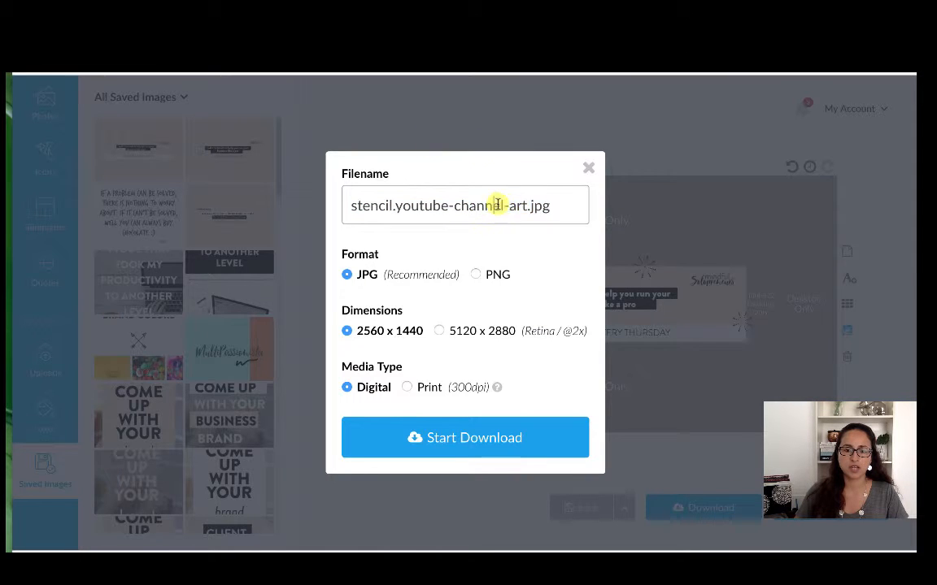
{"action": "left_click_drag", "start_coordinate": [527, 205], "coordinate": [331, 209]}
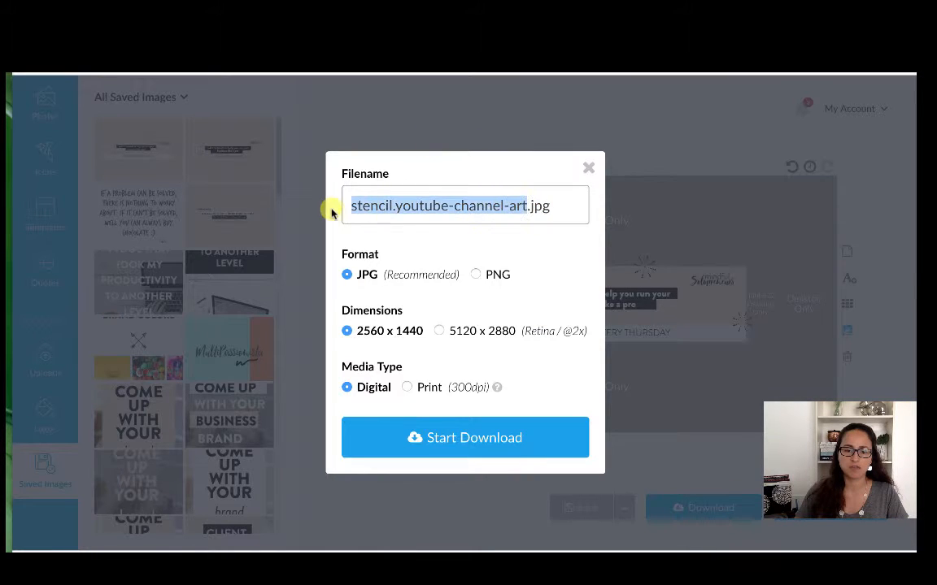
{"action": "left_click", "coordinate": [397, 206]}
{"action": "left_click_drag", "start_coordinate": [398, 206], "coordinate": [317, 208]}
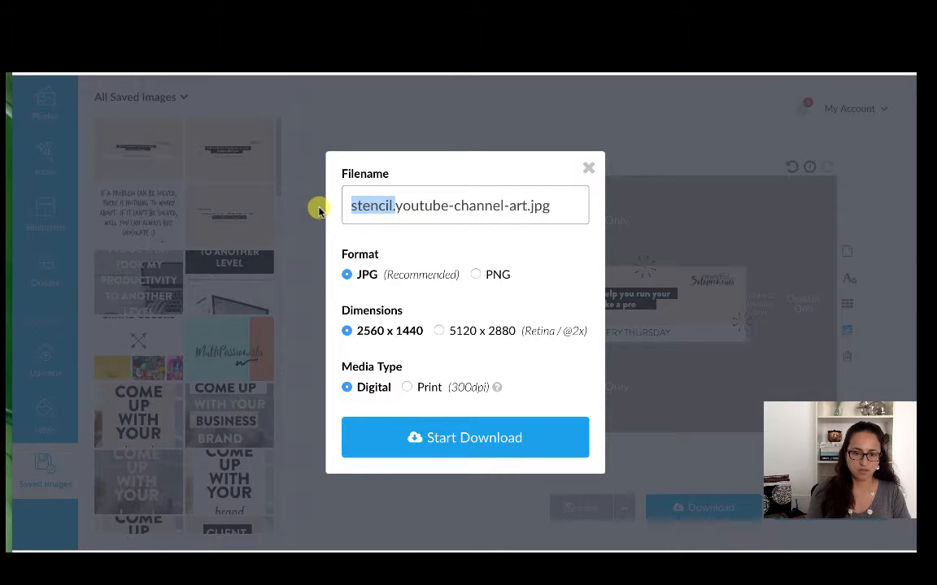
{"action": "key", "text": "BackSpace"}
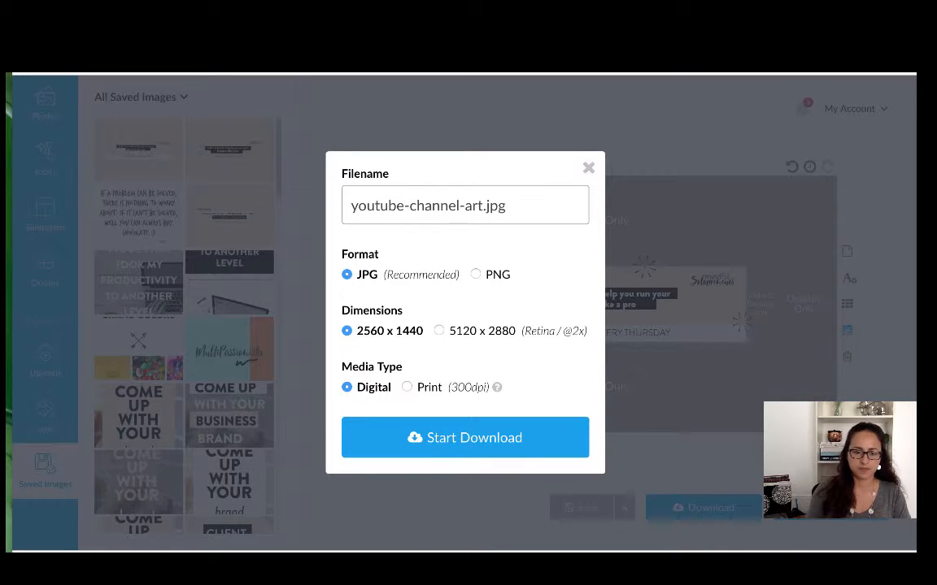
{"action": "type", "text": "_Mindful"}
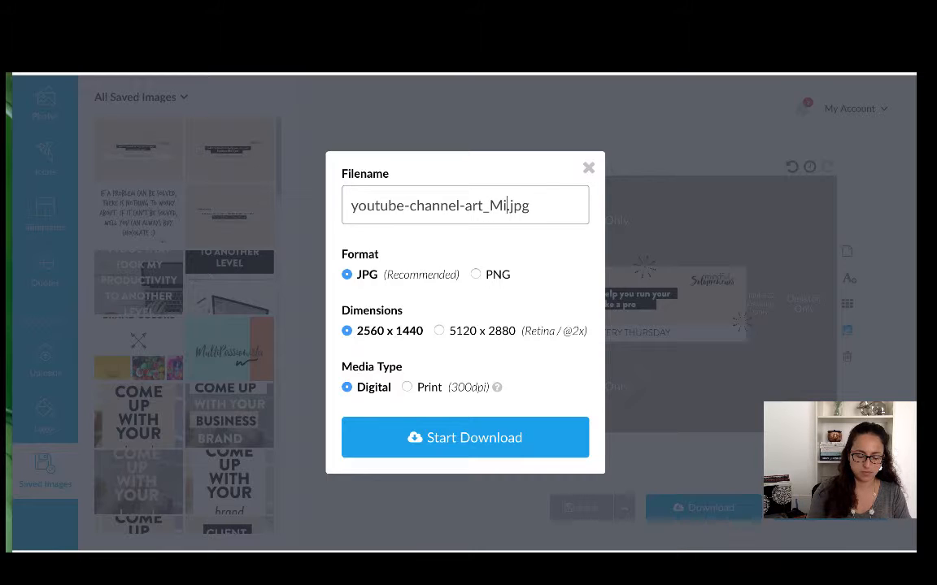
{"action": "type", "text": "Soloprene"}
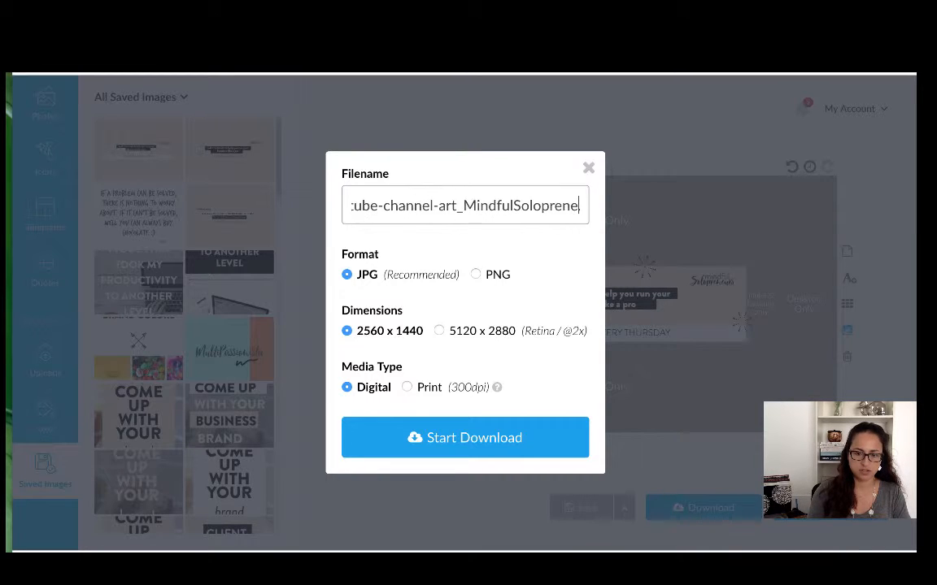
{"action": "type", "text": "urs"}
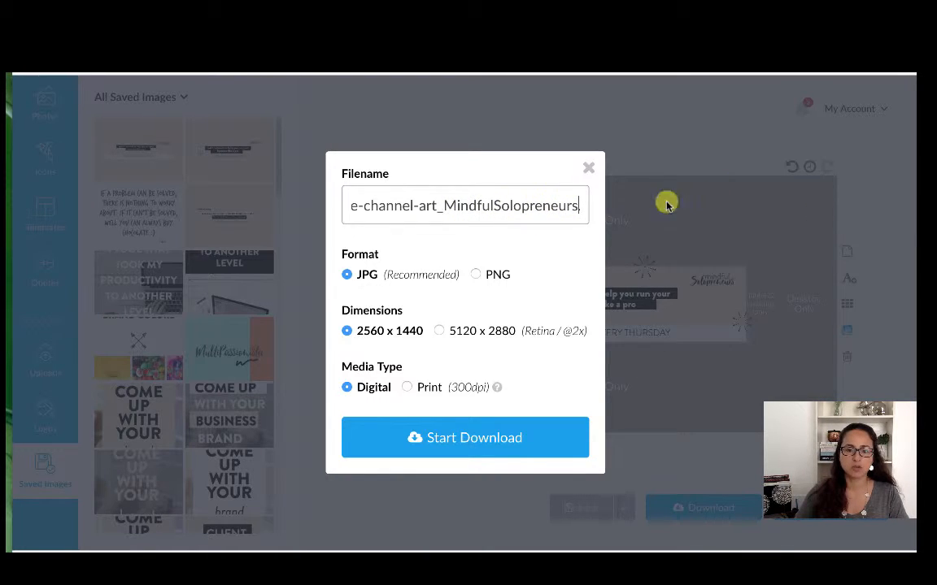
{"action": "type", "text": "."}
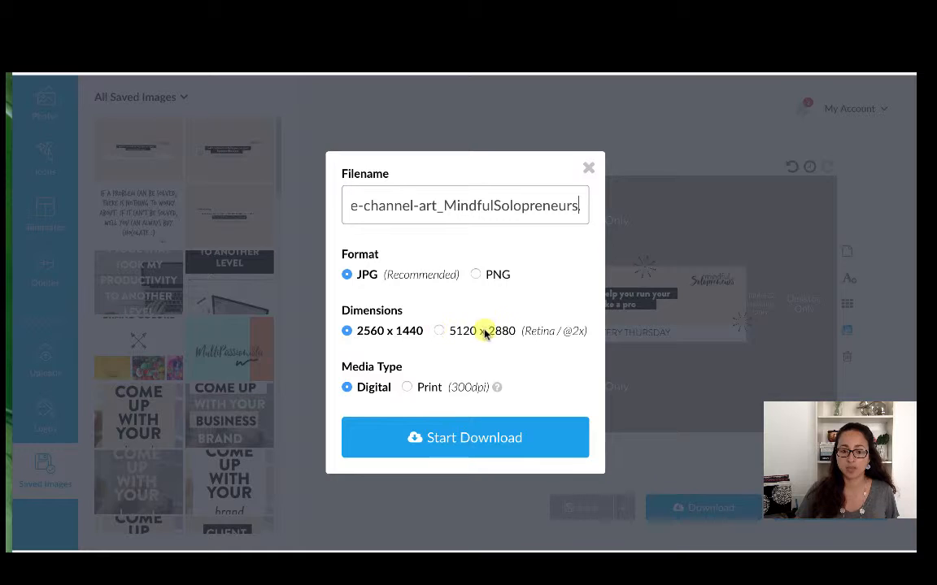
Download the banner as a digital JPG at 2560 x 1440.
{"action": "left_click", "coordinate": [439, 330]}
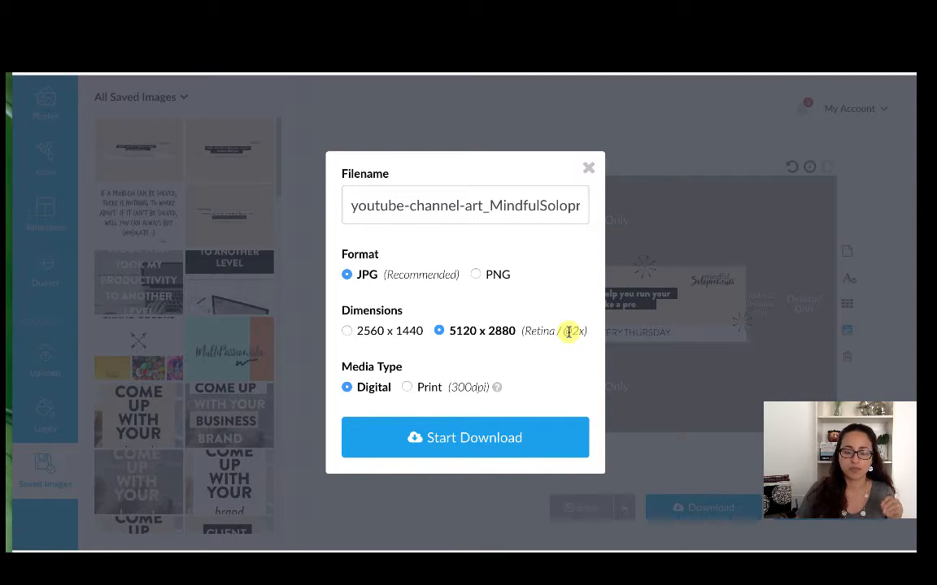
{"action": "left_click", "coordinate": [346, 332]}
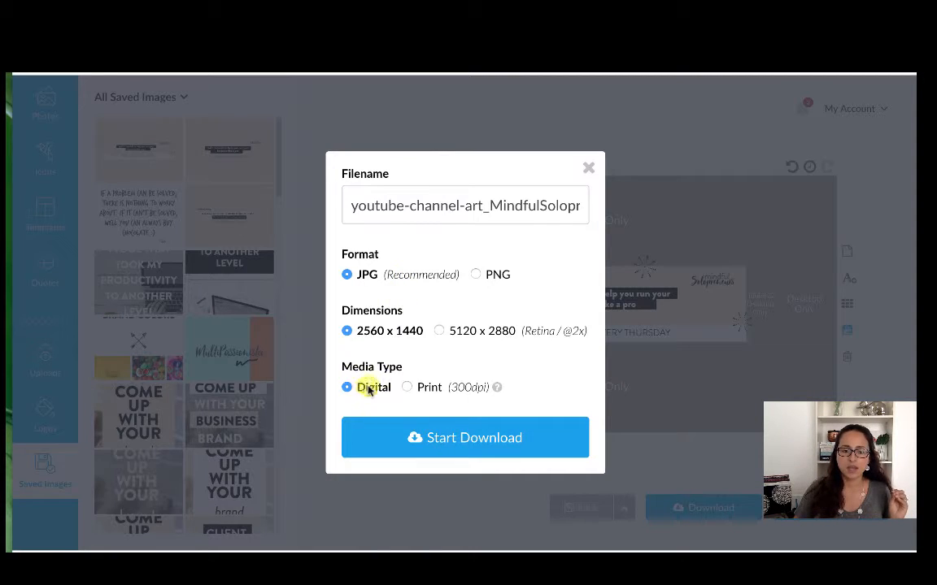
{"action": "left_click", "coordinate": [478, 435]}
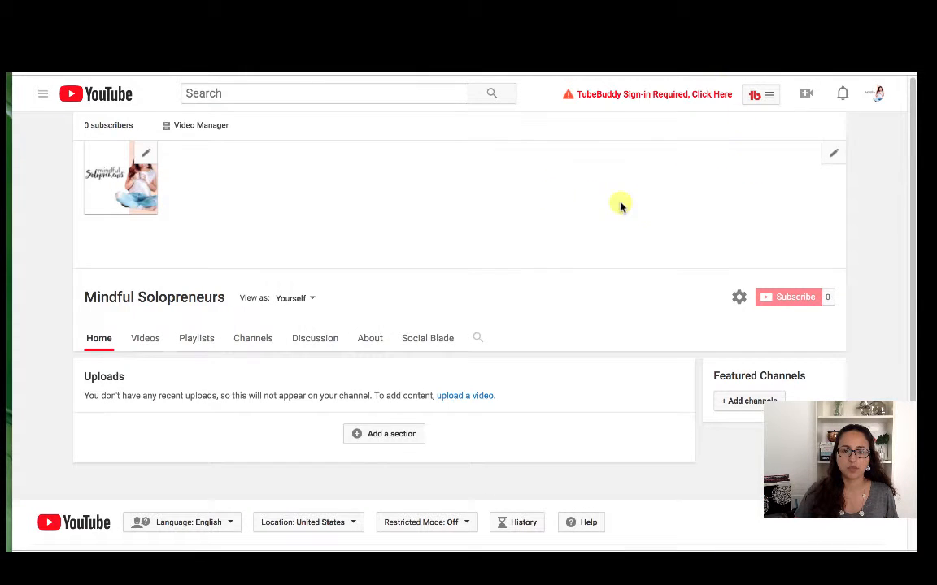
On the Mindful Solopreneurs YouTube channel, upload youtube-channel-art_MindfulSolopreneurs.jpg as channel art, check its crop, and apply it.
{"action": "left_click", "coordinate": [833, 154]}
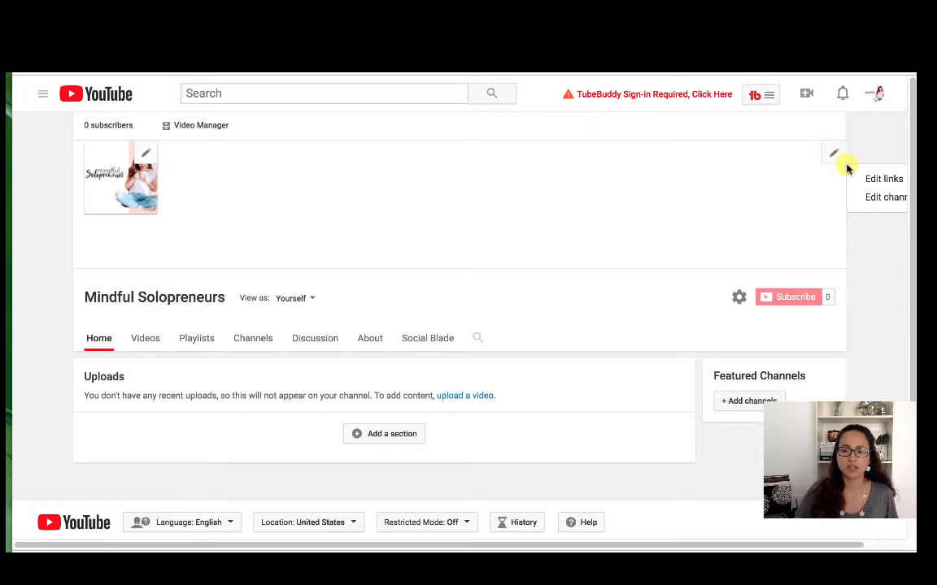
{"action": "left_click", "coordinate": [878, 202]}
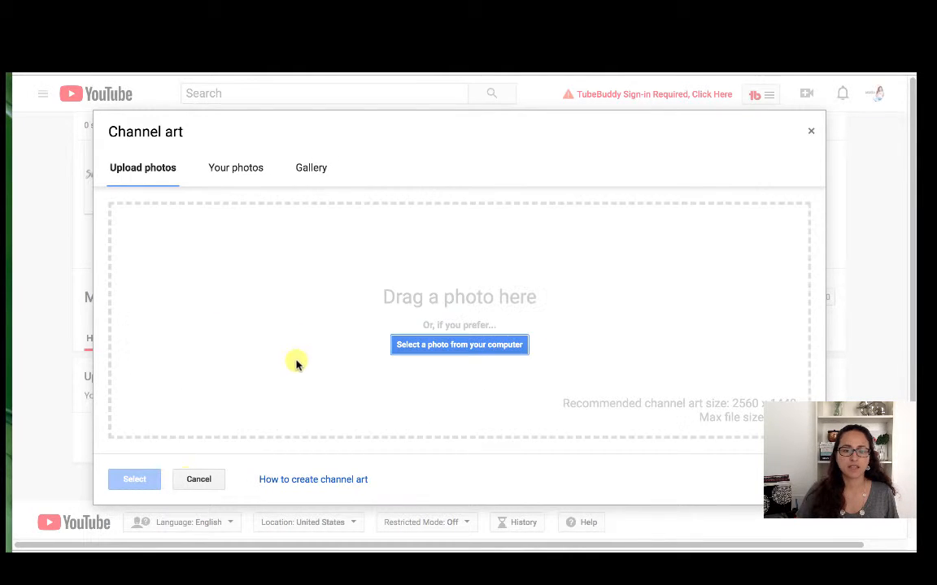
{"action": "left_click_drag", "start_coordinate": [114, 561], "coordinate": [435, 357]}
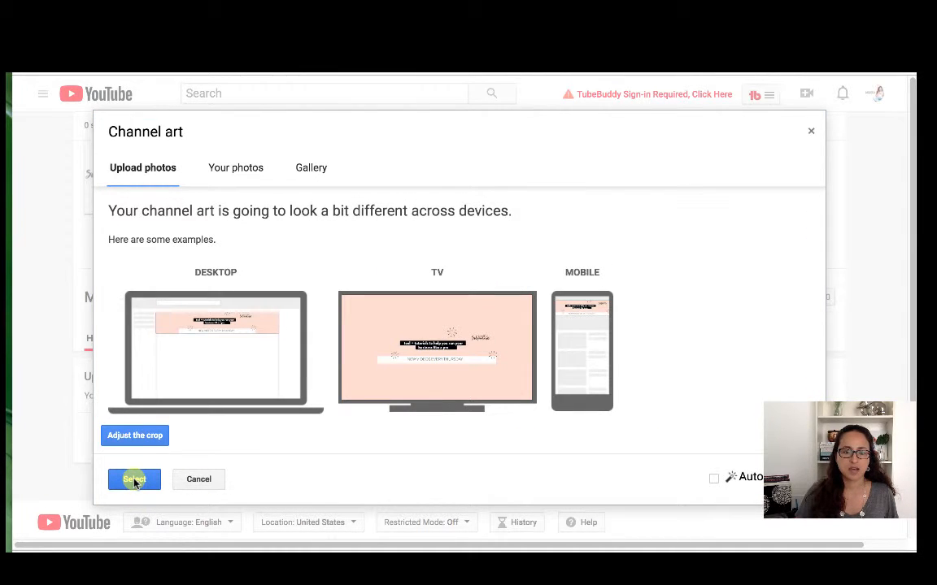
{"action": "left_click", "coordinate": [138, 437]}
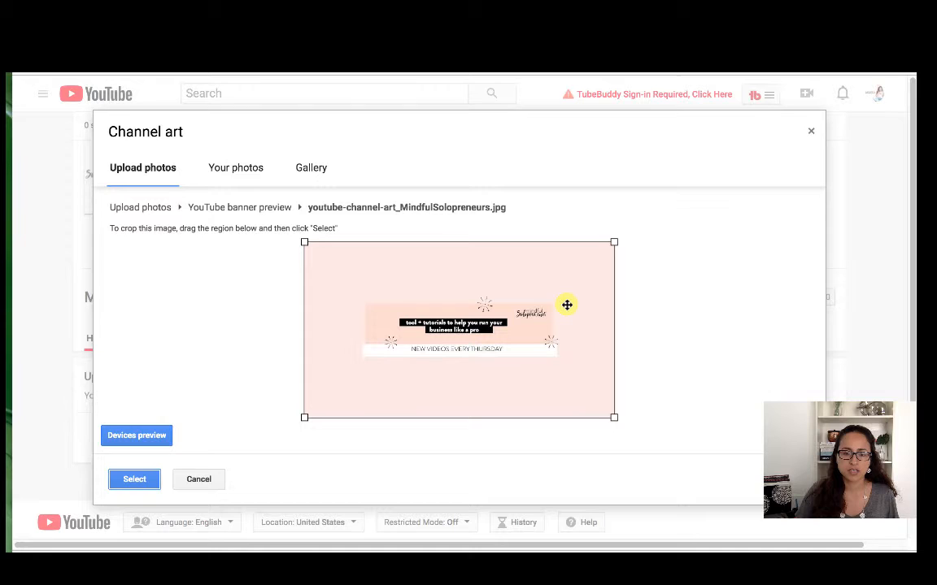
{"action": "left_click", "coordinate": [133, 479]}
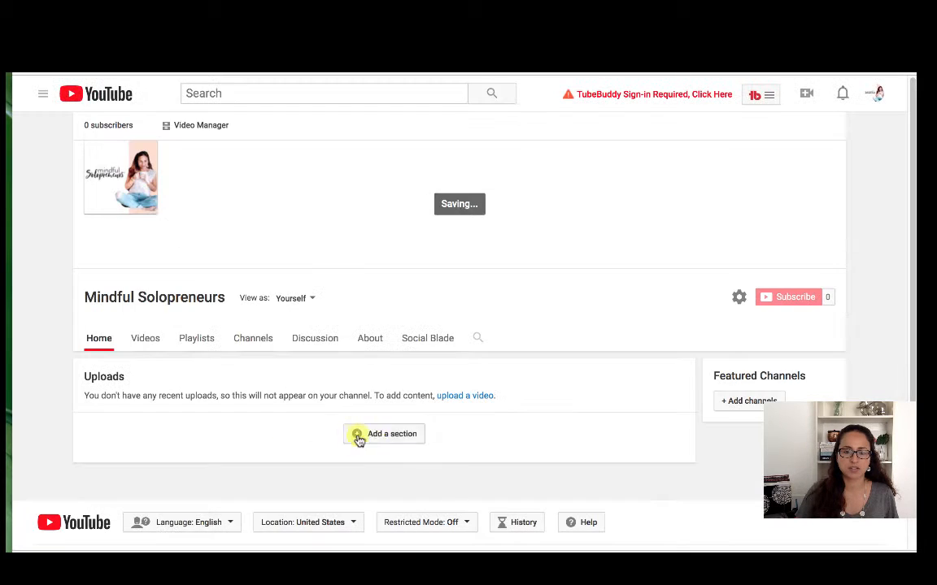